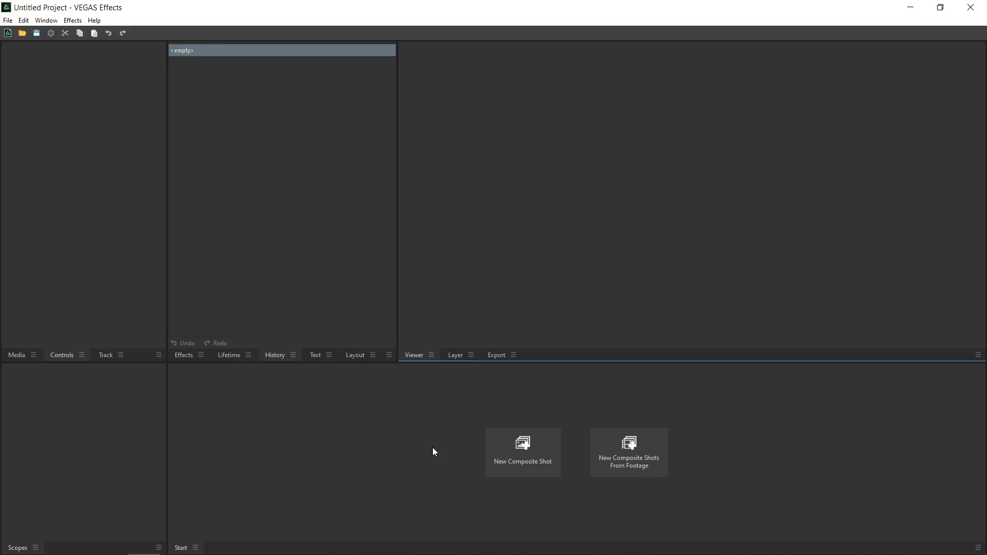
Step: Switch to the Compositing workspace and show the empty project media list
left_click(46, 20)
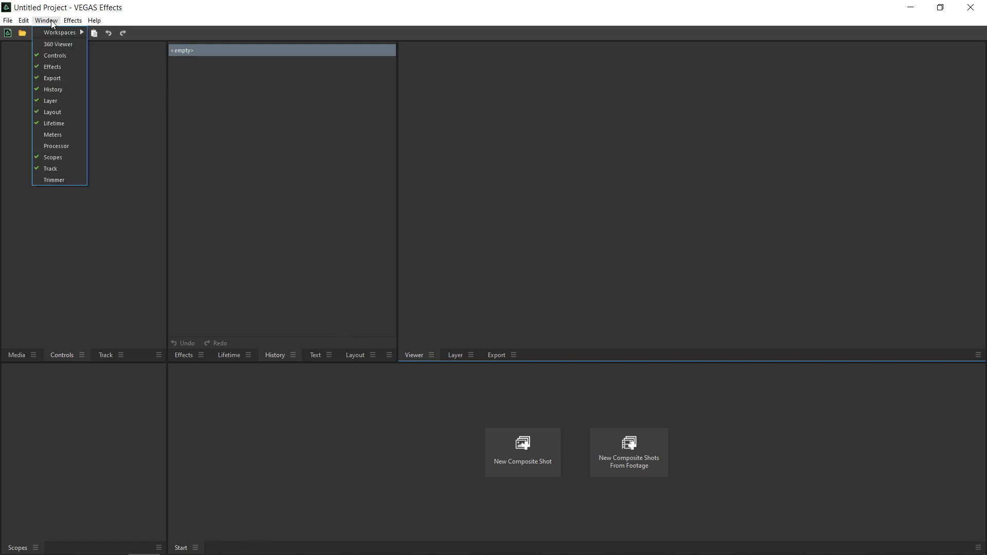
mouse_move(53, 32)
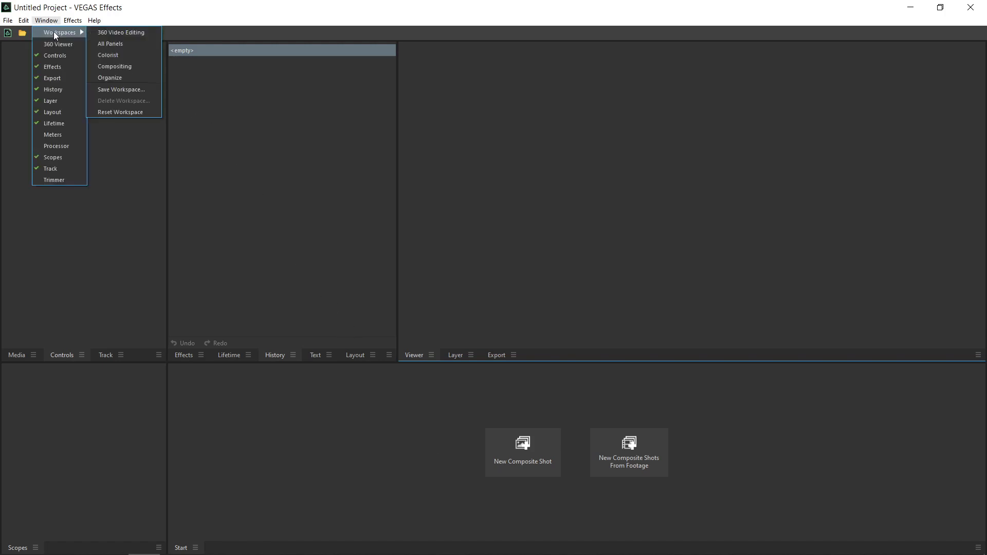
left_click(140, 66)
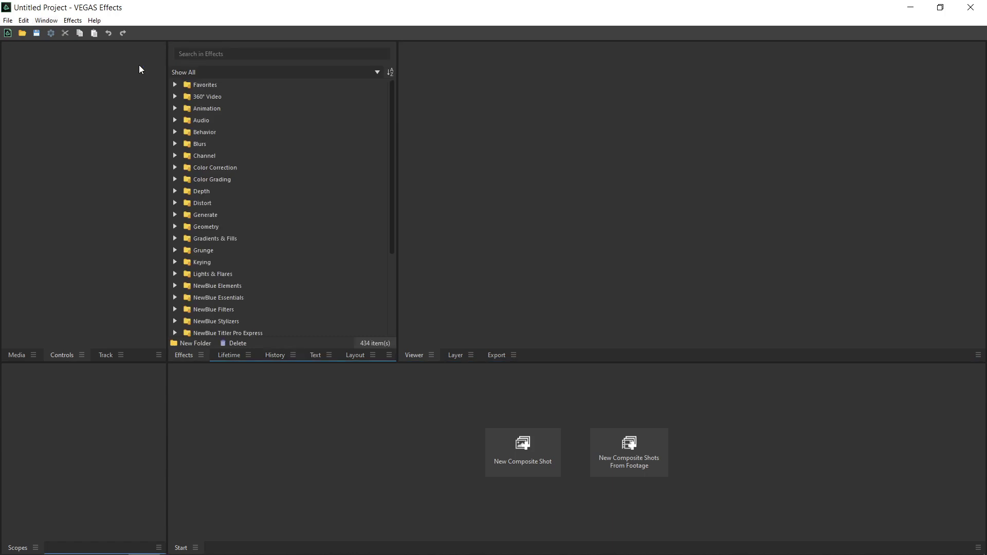
left_click(16, 359)
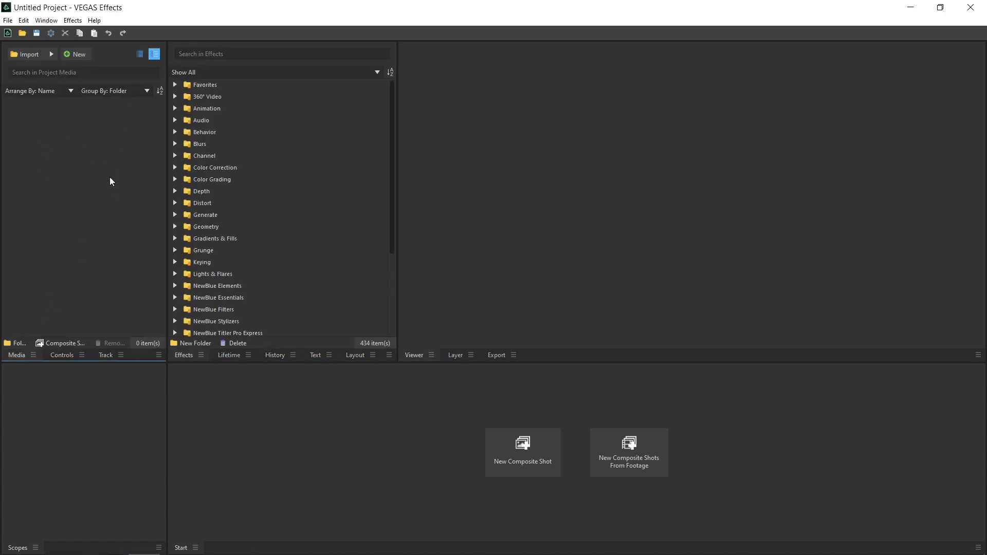
Step: Import both clips, Firelit Face.mp4 and Ruby Beach.mp4, from the Glitching folder
left_click(34, 53)
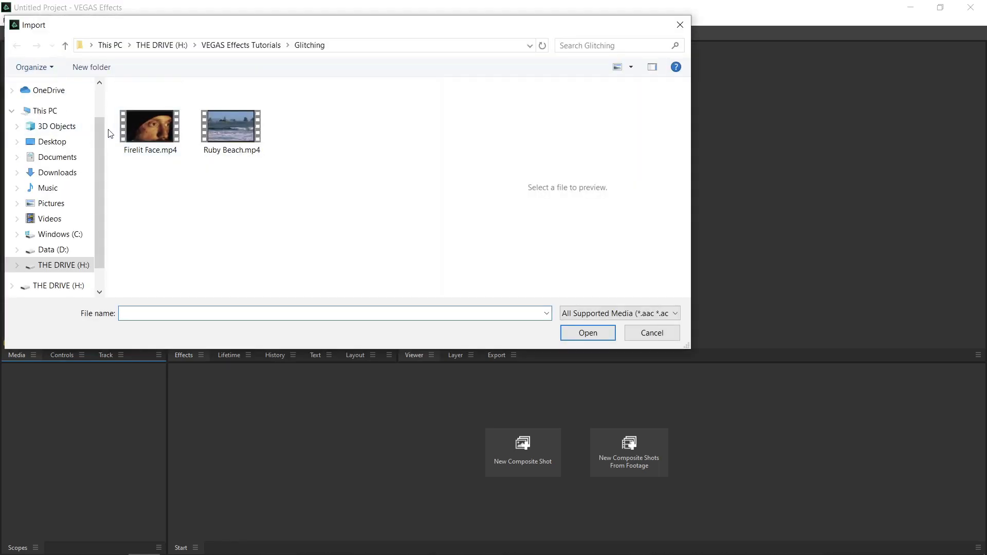
left_click_drag(109, 130, 269, 155)
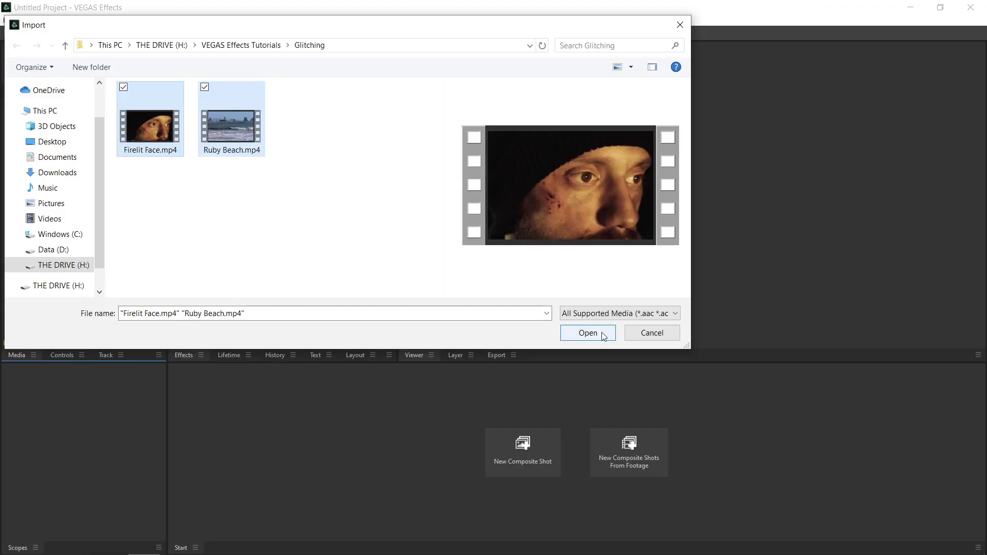
left_click(588, 333)
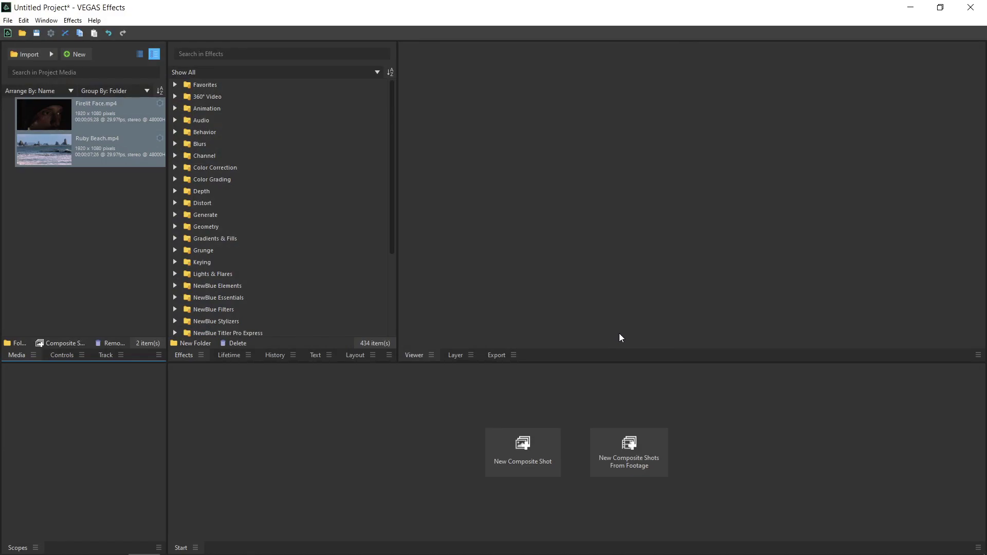
Step: Create a composite shot named Glitch Noise, duration 08:00, using the 1080p Full HD 29.97 fps template
left_click(523, 467)
left_click_drag(515, 134, 446, 133)
type("Glitch")
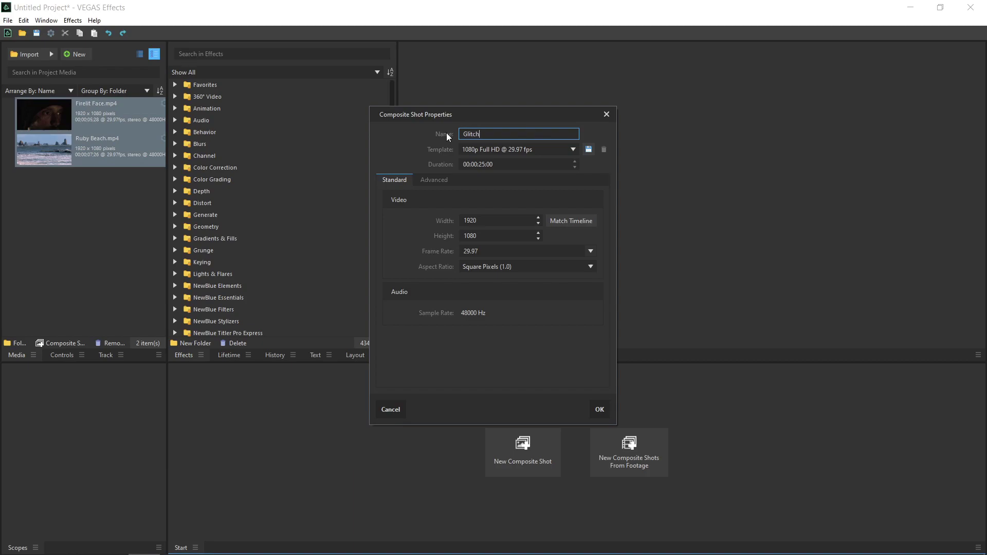
type(" Noise")
left_click(487, 164)
type("08:00")
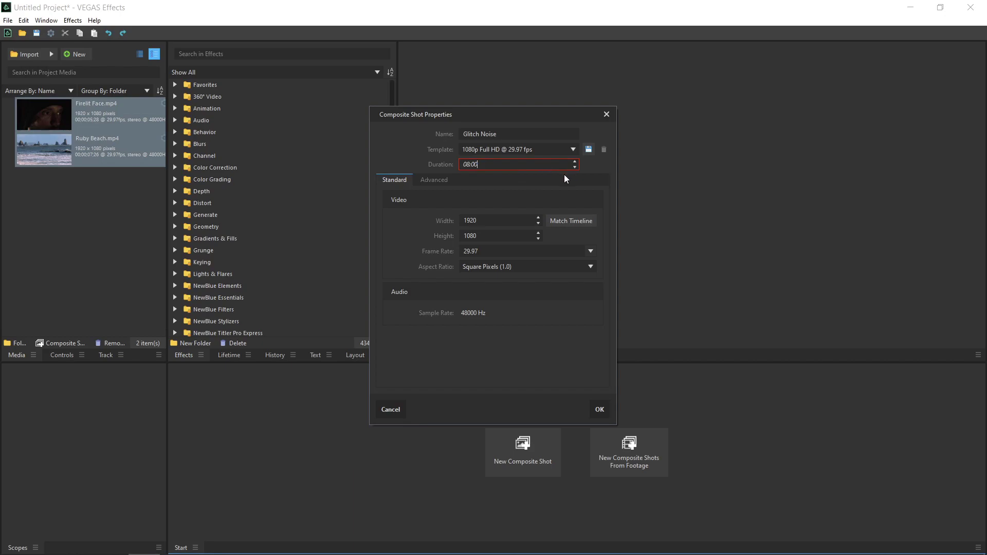
left_click(535, 149)
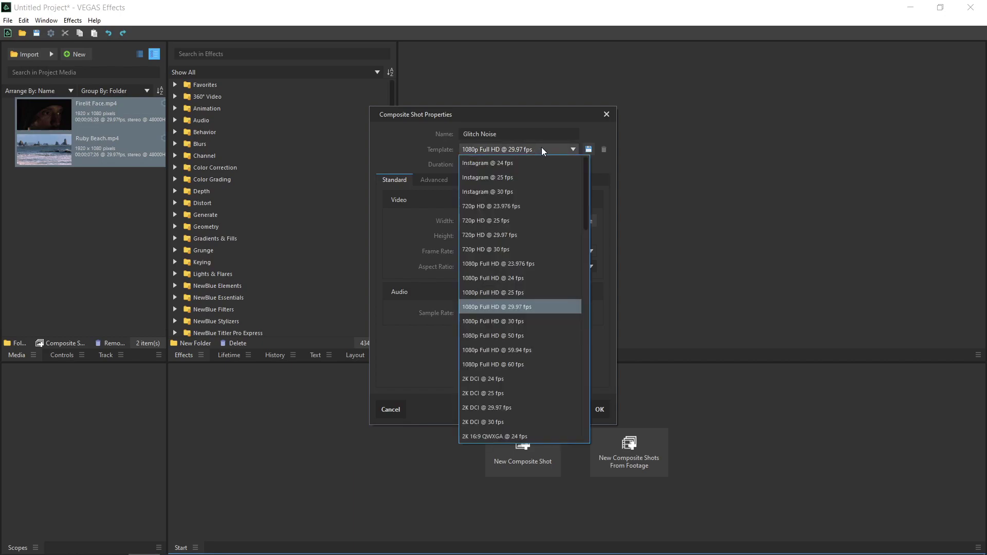
left_click(528, 309)
left_click(599, 410)
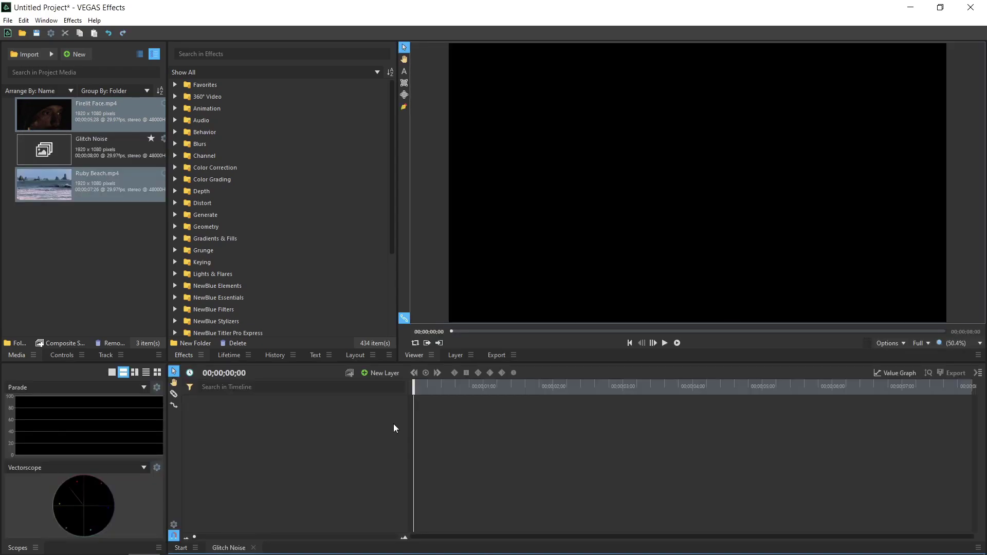
Step: Add a new 1920 x 1080 plane layer named Distortion to the Glitch Noise timeline
mouse_move(49, 189)
left_mouse_down()
mouse_move(132, 331)
mouse_move(280, 442)
mouse_move(59, 190)
left_mouse_up()
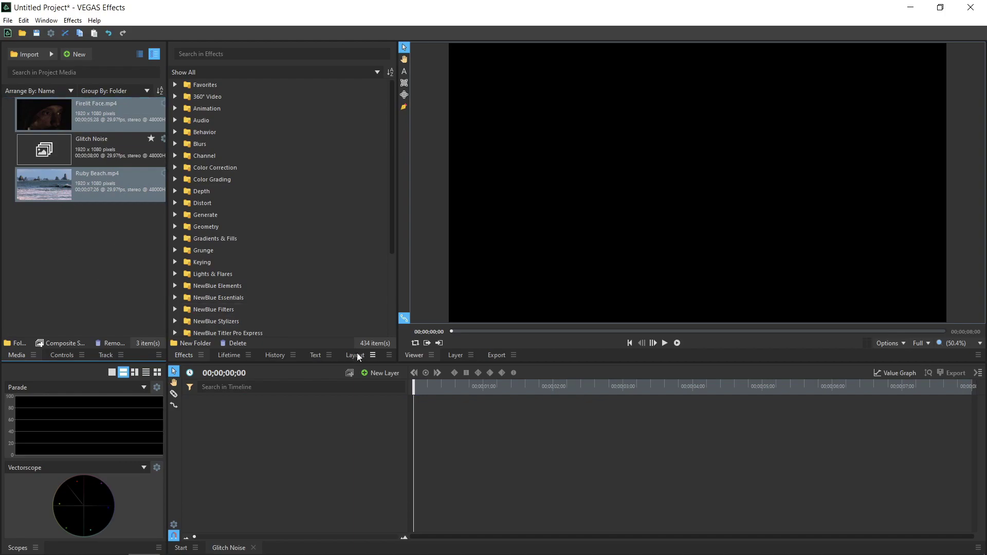
left_click(388, 373)
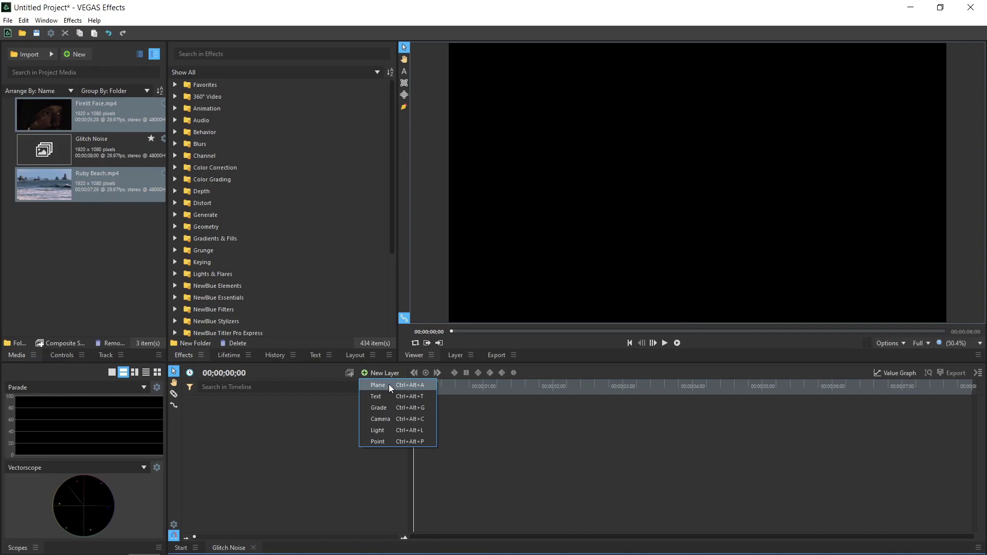
left_click(389, 384)
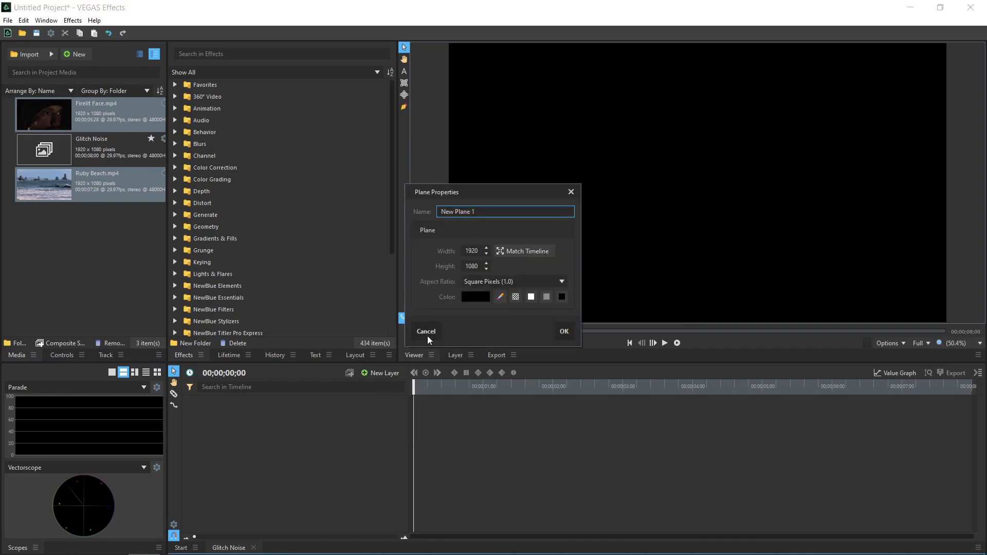
left_click_drag(491, 217, 435, 214)
type("Distortion")
left_click(563, 333)
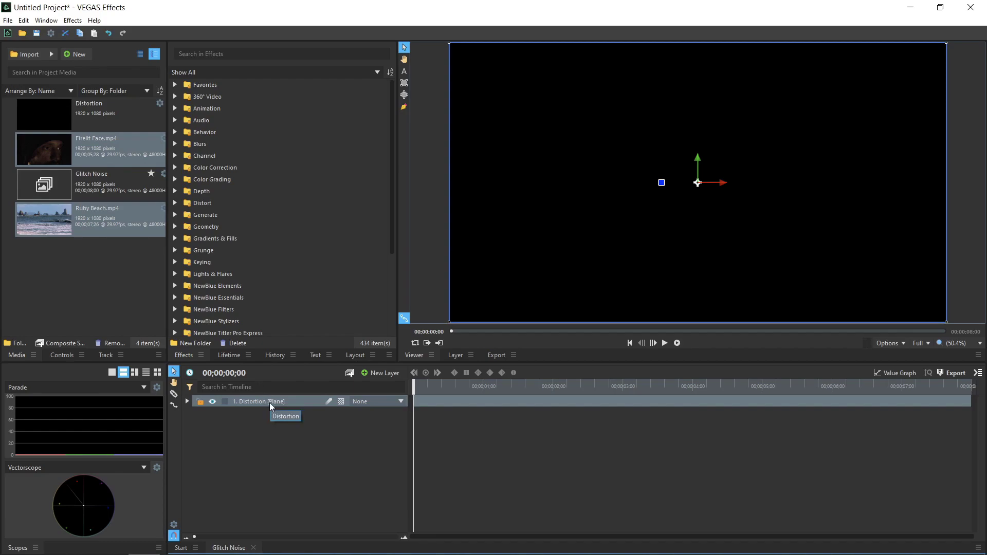
Step: Search the effects library for 'Fracta' and drop Fractal Noise onto the Distortion layer
left_click(184, 357)
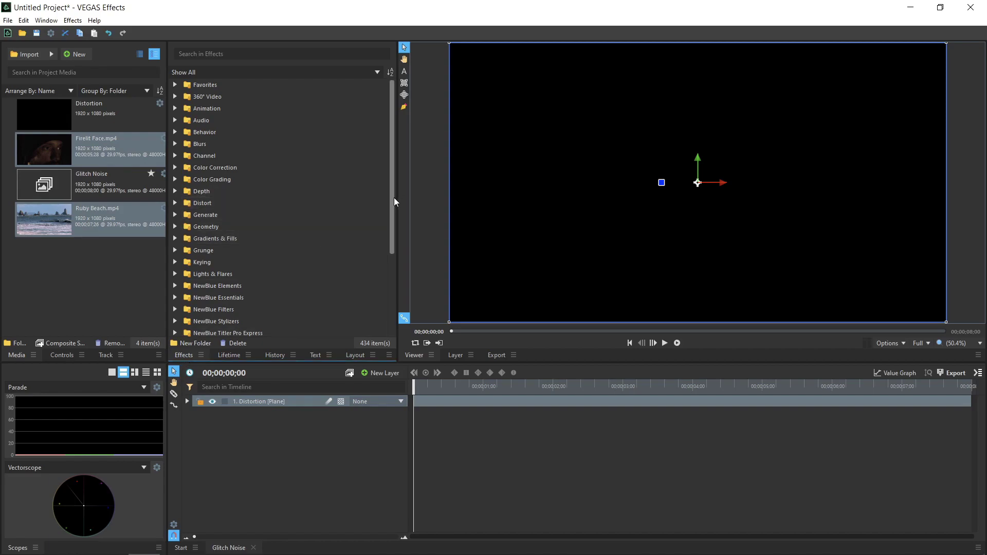
left_click_drag(392, 201, 389, 305)
scroll(387, 271, "up", 4)
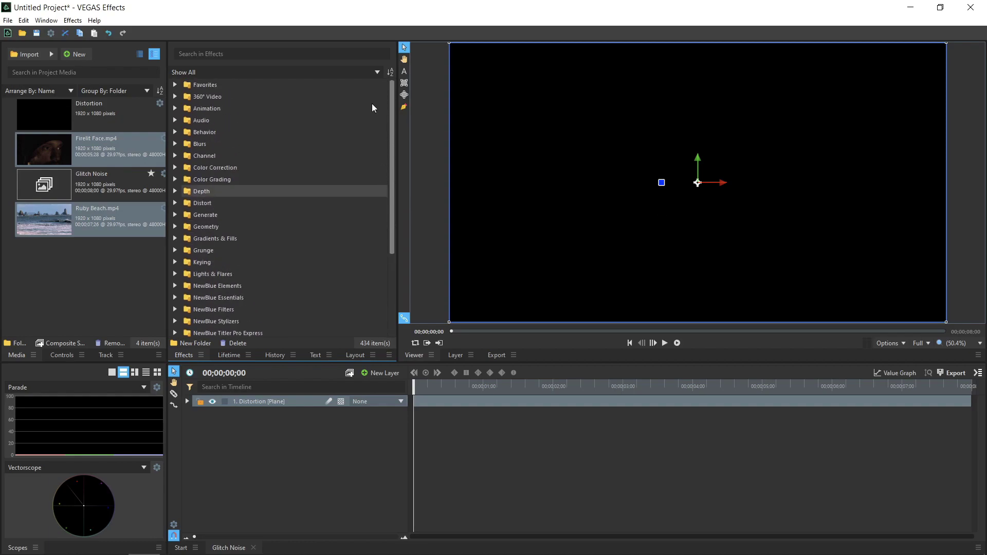
left_click(243, 52)
type("Fractal")
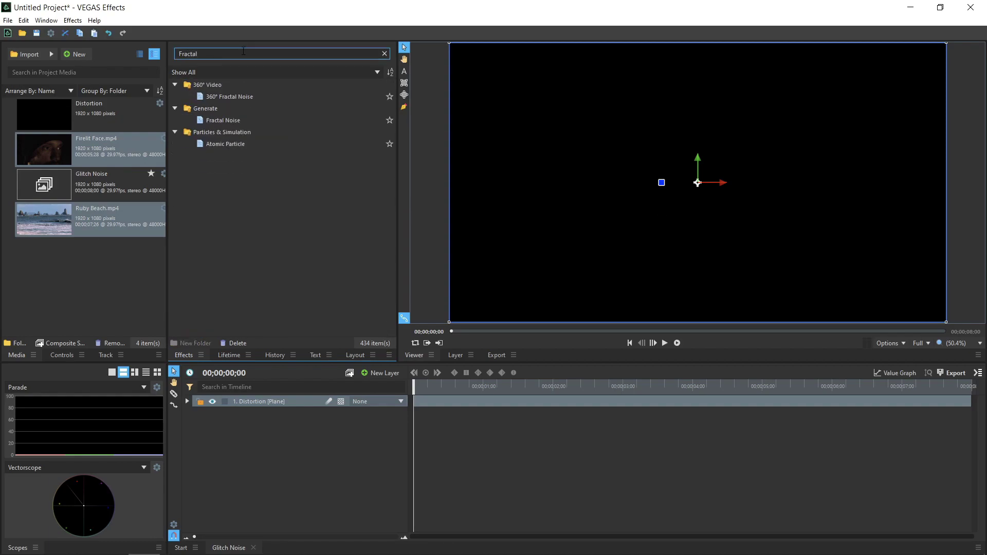
left_click_drag(233, 121, 268, 405)
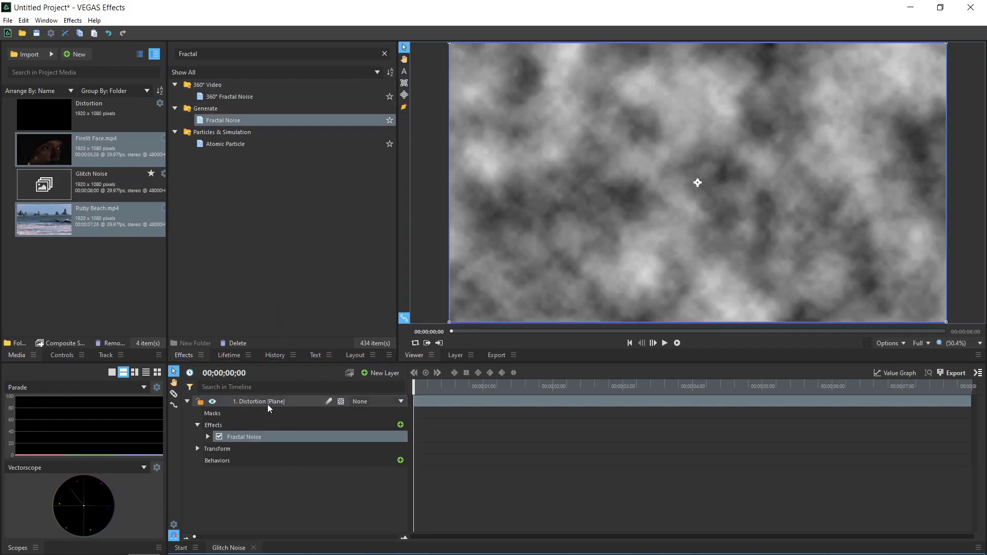
Step: Reveal the Distortion layer's Fractal Noise settings in the Controls panel
left_click(61, 354)
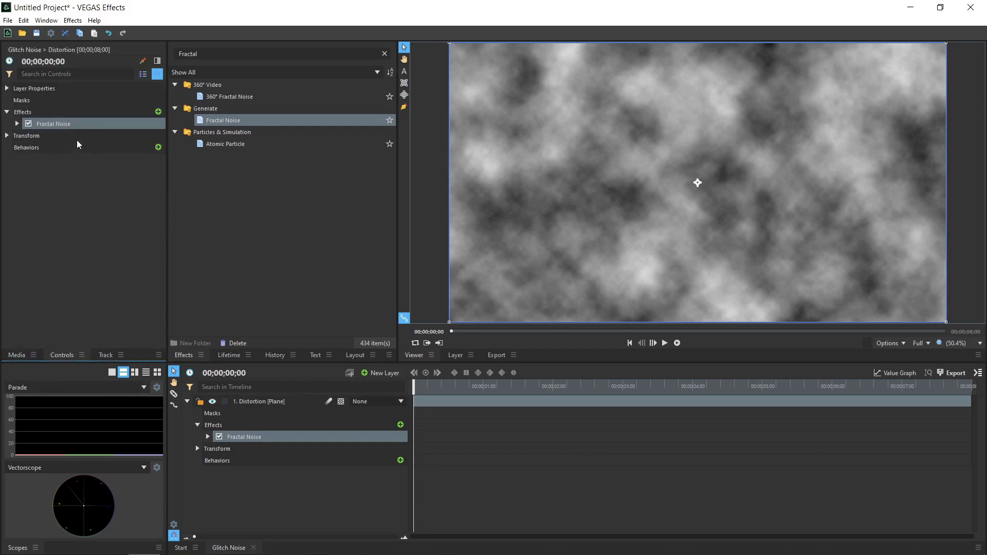
left_click(6, 88)
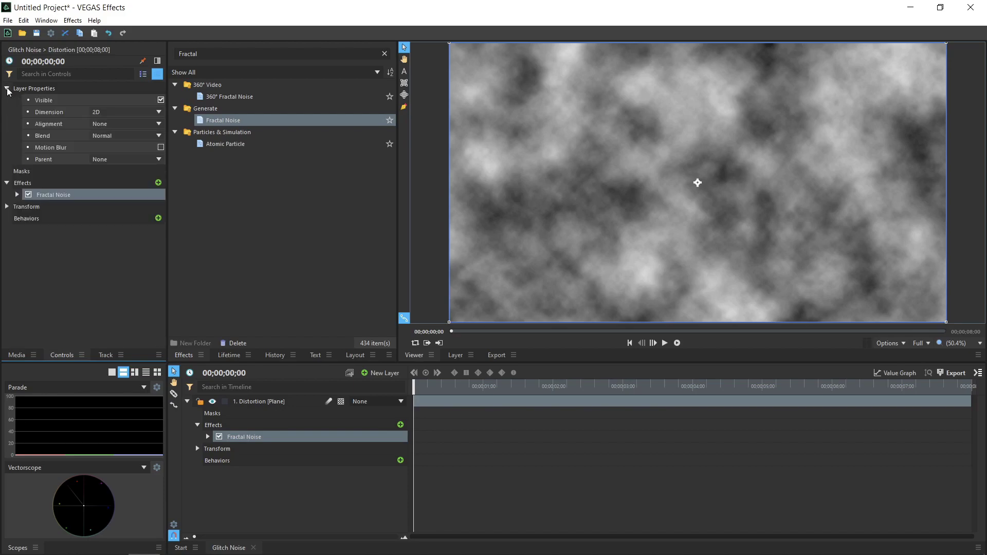
left_click(6, 89)
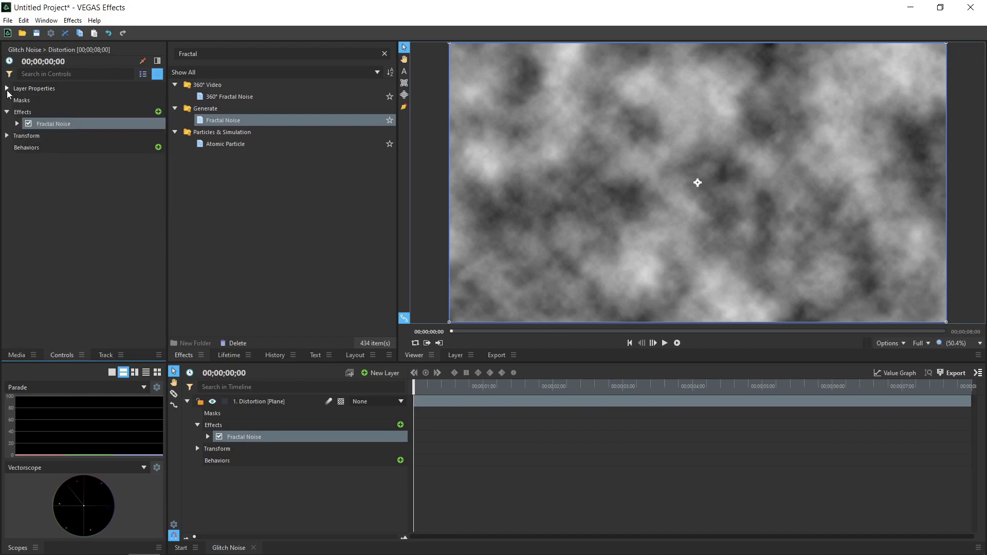
left_click(17, 124)
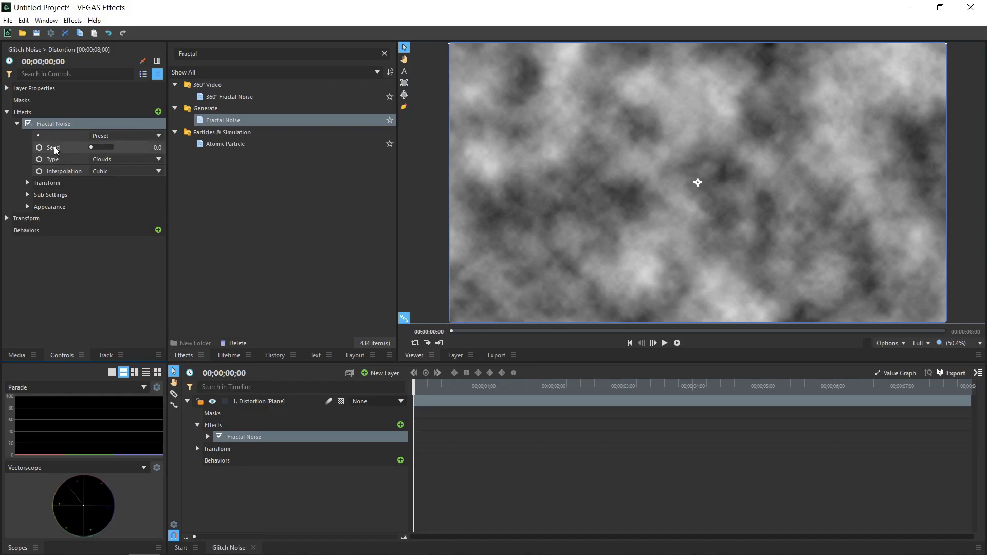
Step: Set the Fractal Noise type to Wood and its interpolation to Block
left_click(137, 161)
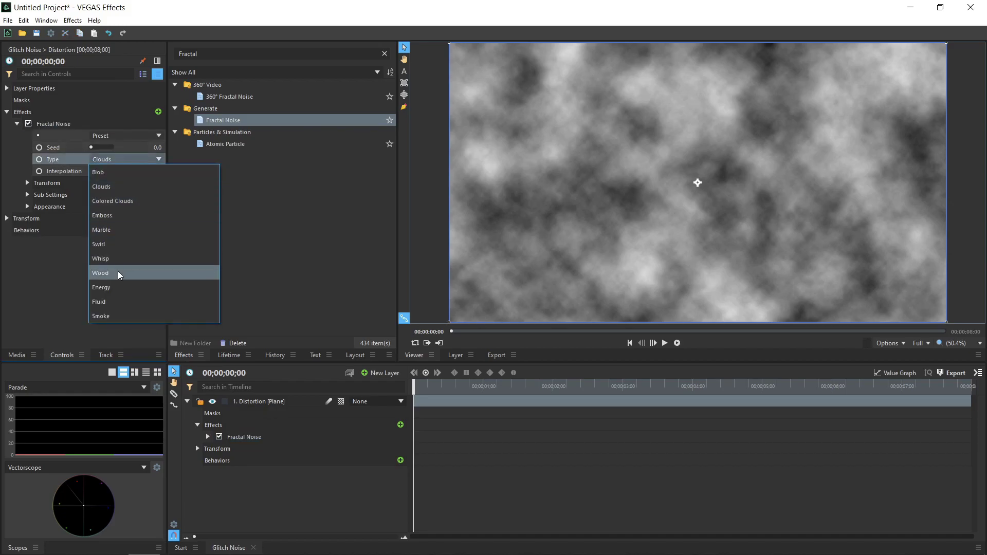
left_click(114, 281)
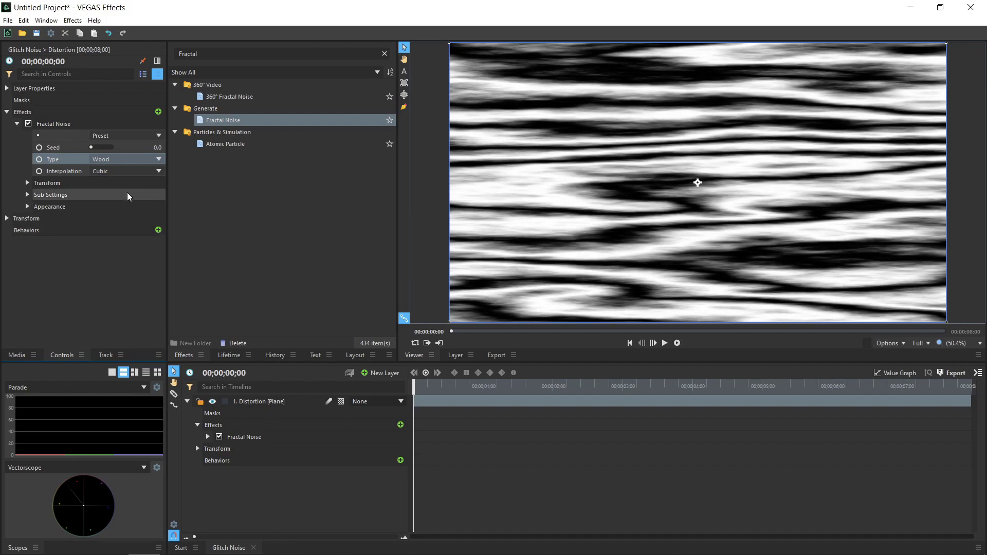
left_click(147, 172)
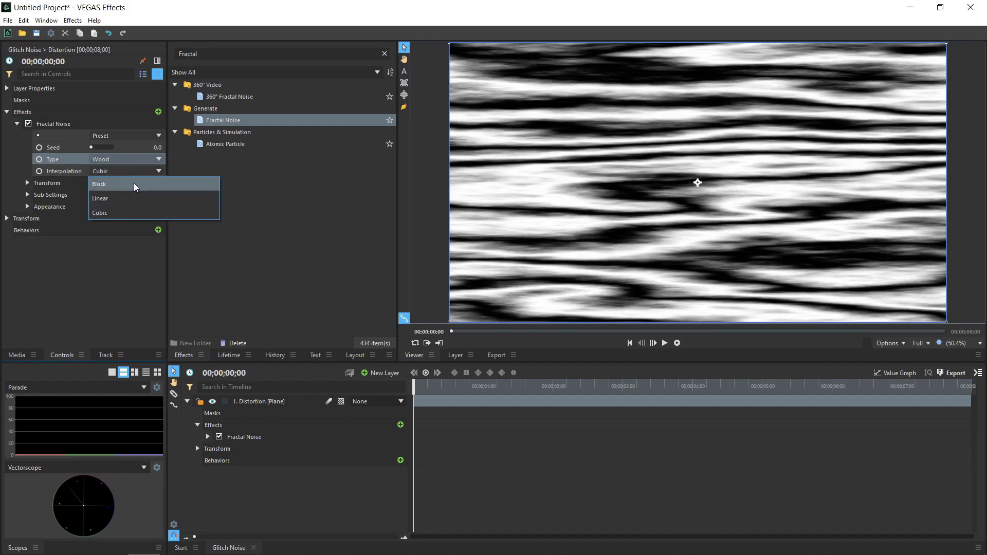
left_click(134, 184)
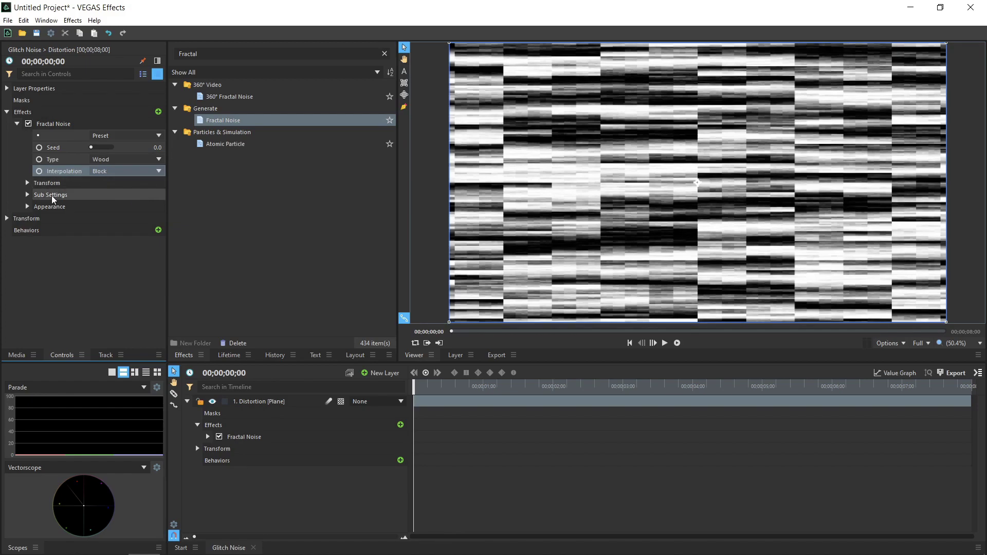
left_click(55, 149)
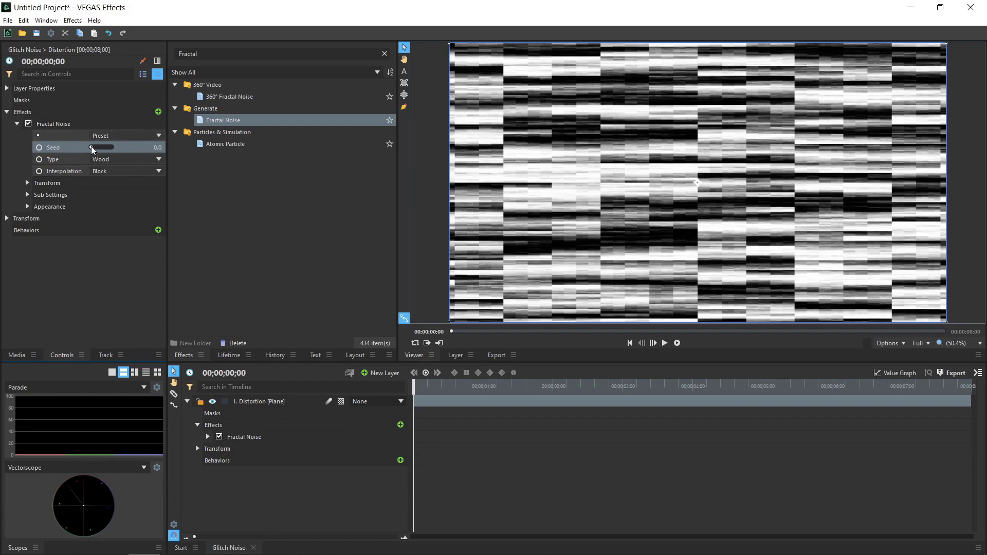
Step: Keyframe the Fractal Noise Seed from 0 at the clip's start to 20 at its end
mouse_move(91, 147)
left_mouse_down()
mouse_move(112, 147)
mouse_move(81, 148)
left_mouse_up()
left_click(39, 147)
left_click(208, 438)
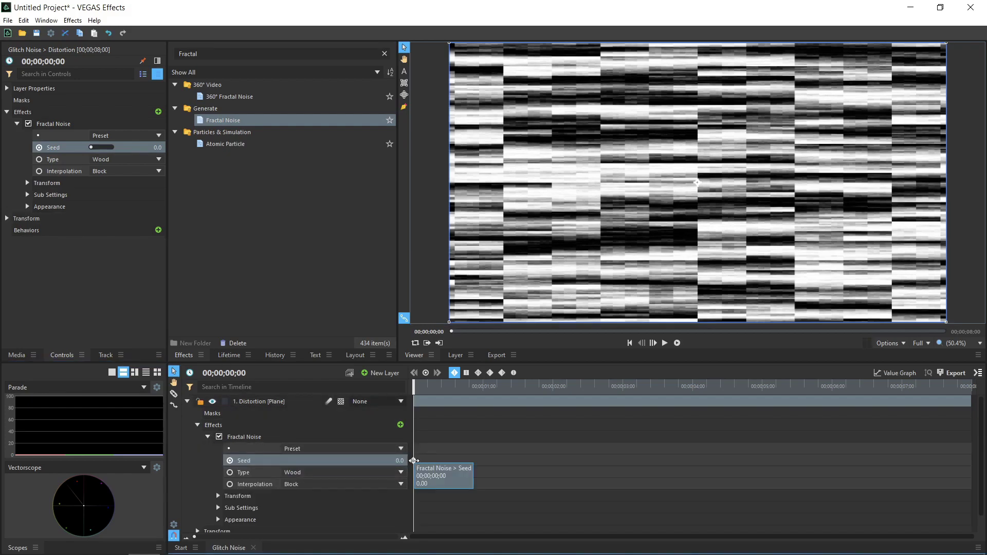
key("End")
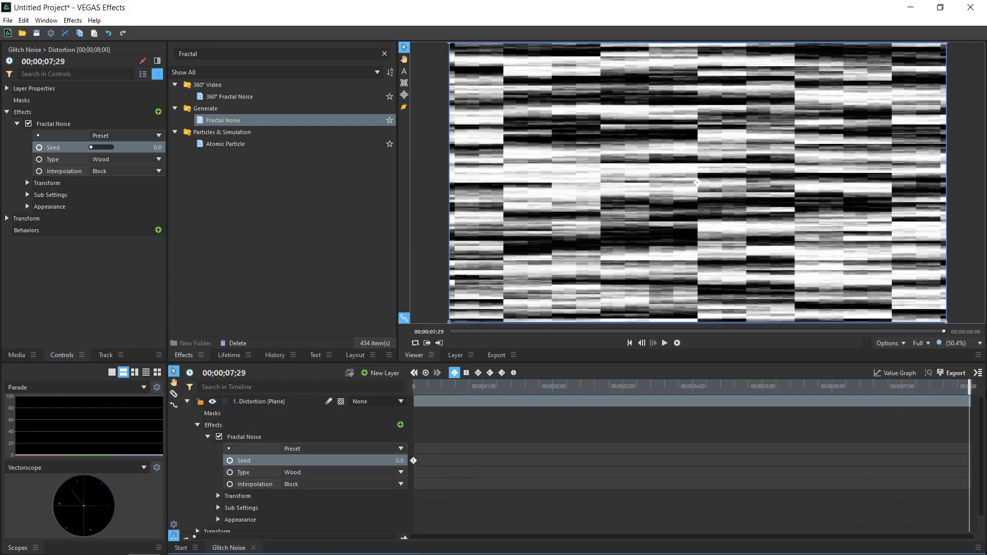
double_click(404, 458)
type("20")
key("Return")
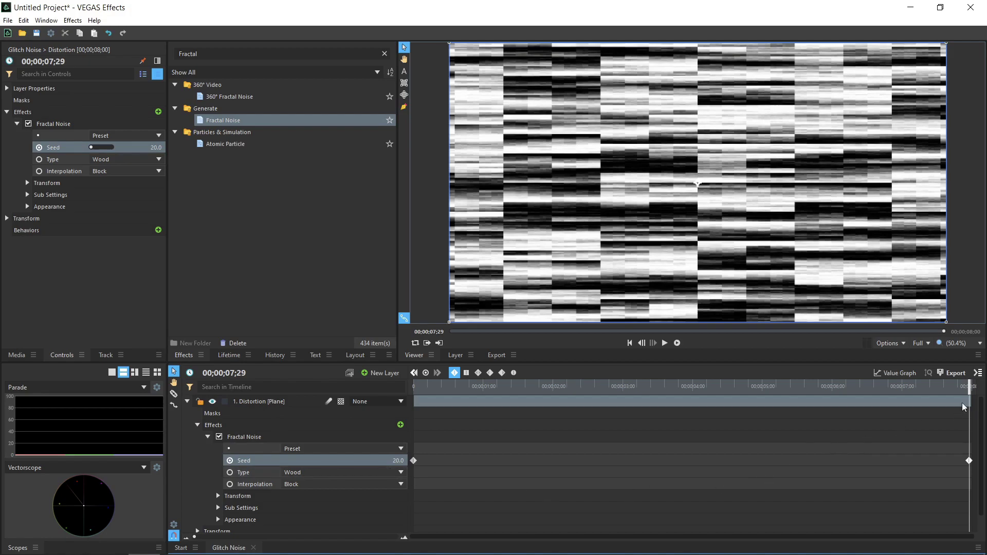
left_click_drag(966, 407, 288, 403)
Step: Enable Scale keyframes on the noise and set varied Scale values at several times
left_click(27, 183)
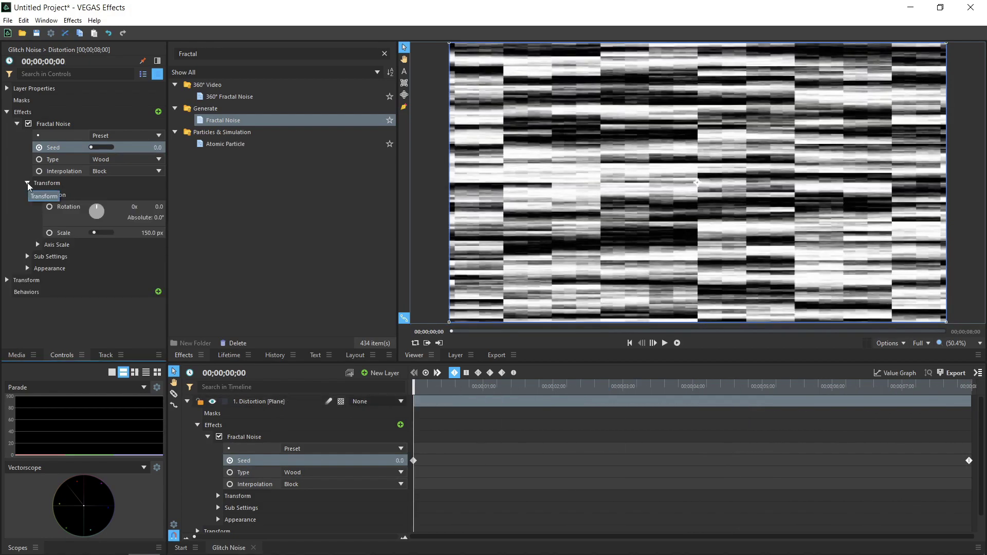
left_click(64, 233)
left_click(218, 496)
scroll(362, 479, "down", 2)
scroll(362, 478, "up", 1)
left_click(240, 502)
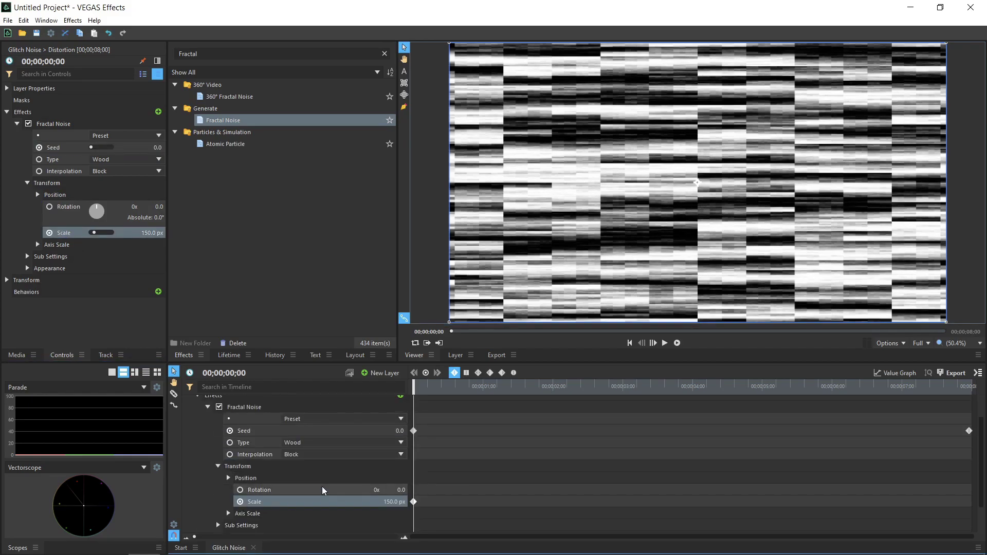
left_click_drag(413, 386, 450, 387)
left_click_drag(450, 387, 506, 386)
left_click_drag(398, 502, 452, 502)
left_click_drag(507, 387, 530, 386)
left_click_drag(398, 502, 411, 502)
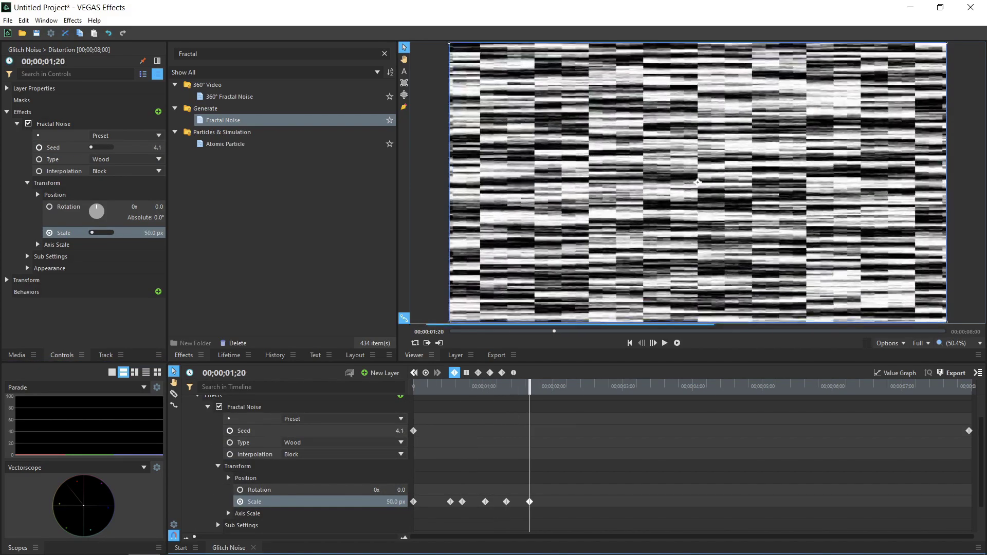
left_click_drag(530, 387, 574, 386)
left_click_drag(398, 502, 334, 502)
left_click_drag(574, 387, 411, 502)
left_click_drag(432, 388, 441, 388)
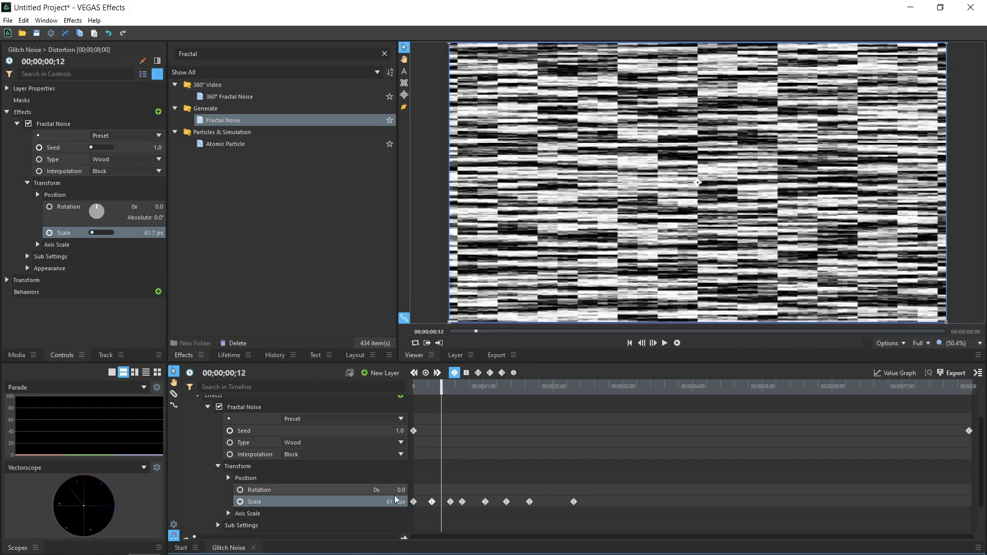
left_click_drag(398, 502, 587, 510)
Step: Add four more Scale keyframes and preview the Scale animation from the start
left_click(542, 387)
left_click(519, 388)
left_click(558, 387)
left_click(550, 388)
left_click(413, 387)
left_click(665, 343)
left_click(665, 343)
Step: Copy the Scale keyframes and paste them at four later points, including 03;13
right_click(575, 497)
left_click(593, 399)
left_click(590, 387)
key("ctrl+v")
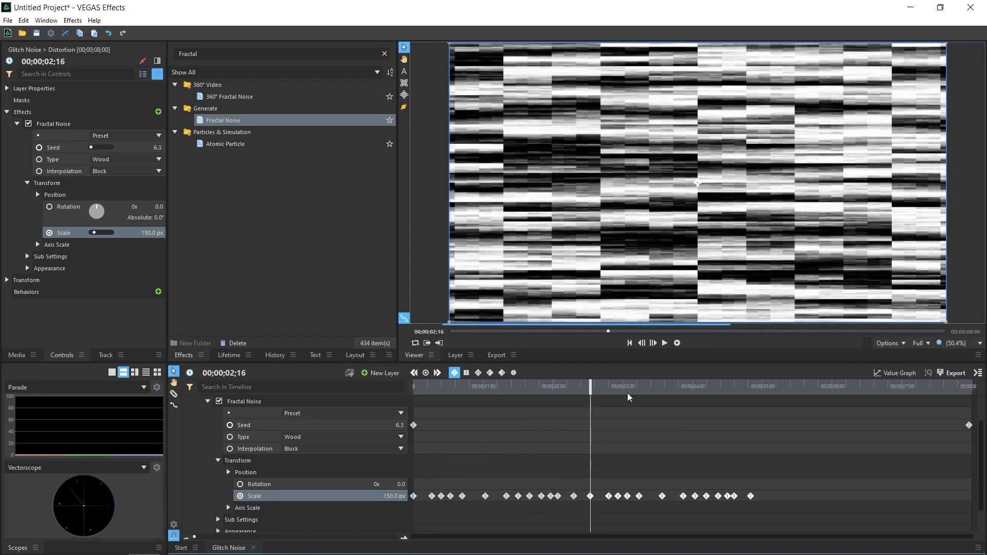
left_click(763, 387)
key("ctrl+v")
left_click(653, 386)
key("ctrl+v")
left_click(848, 387)
key("ctrl+v")
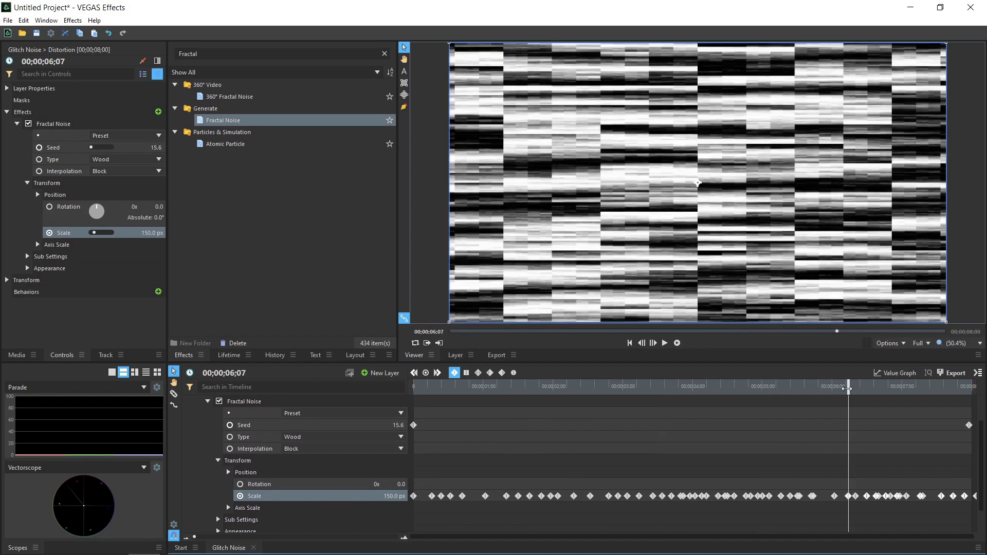
Step: Make all Scale keyframes hold their values, then play back the noise animation
left_click_drag(413, 488, 977, 507)
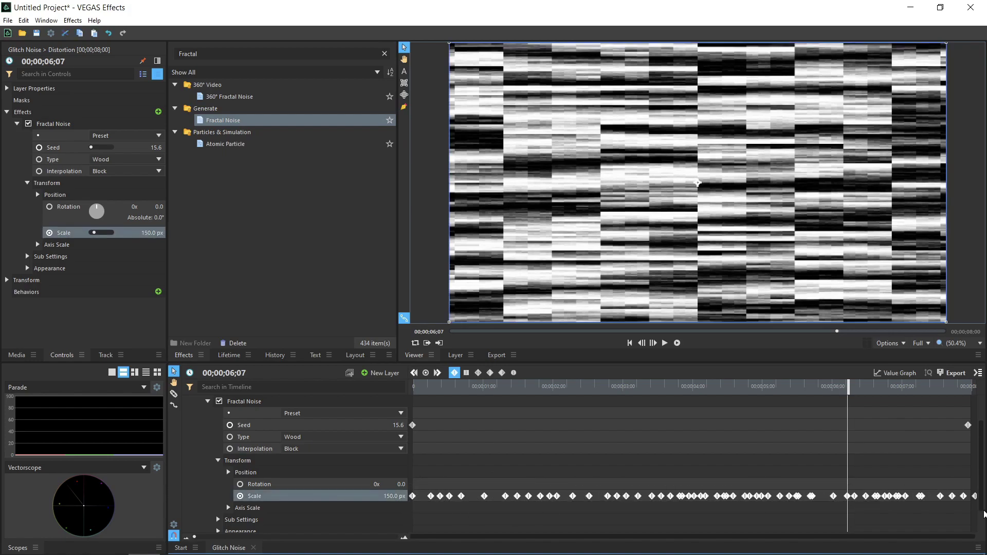
left_click(467, 373)
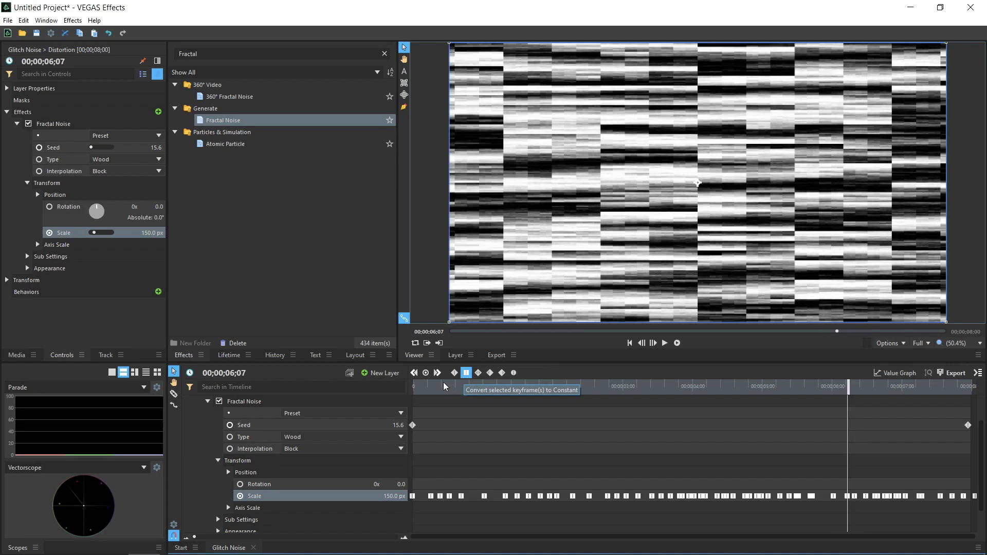
left_click_drag(439, 387, 411, 387)
left_click(665, 344)
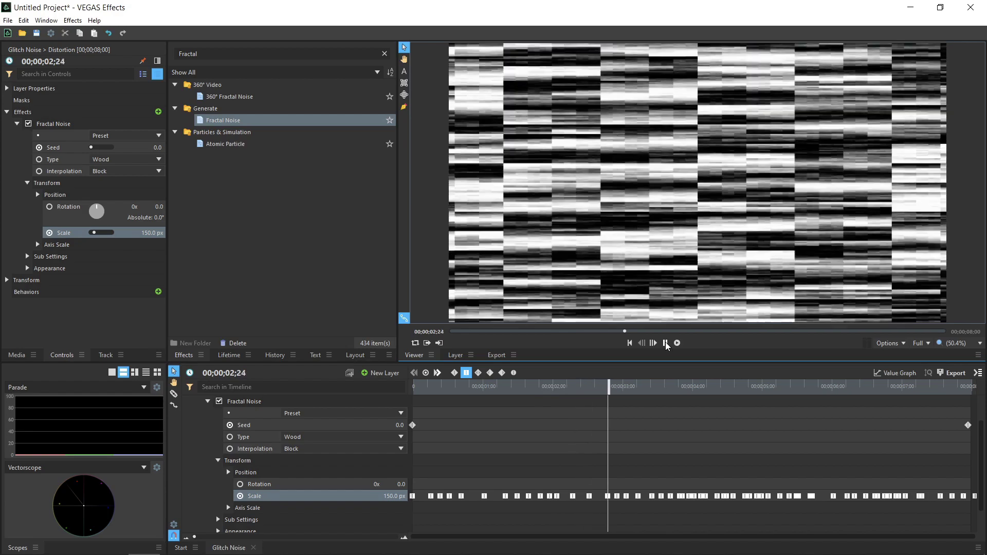
left_click(666, 343)
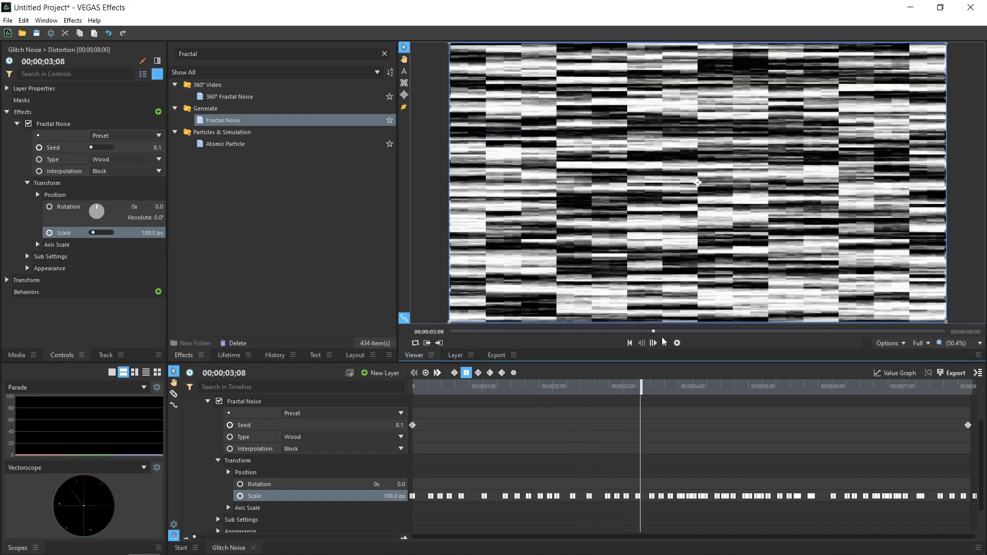
Step: Enable Position keyframes and add offset keyframes at 00;23, 01;04, 01;10 and up to about 01;29
left_click_drag(635, 383, 414, 385)
left_click(228, 472)
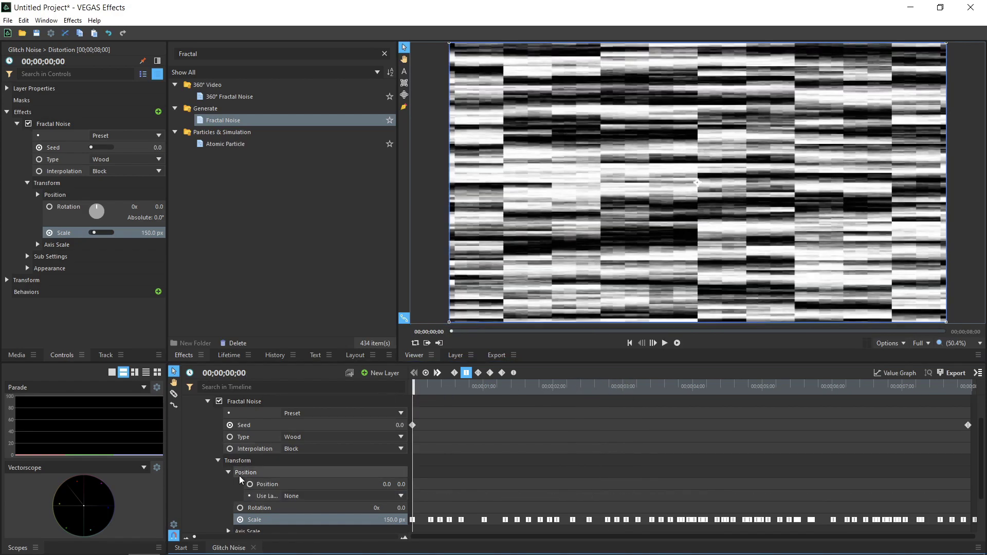
left_click(249, 484)
left_click(436, 387)
left_click(455, 386)
left_click_drag(386, 484, 360, 485)
left_click(473, 387)
left_click(443, 387)
left_click(466, 387)
left_click(492, 387)
left_click(506, 387)
left_click(527, 387)
left_click(551, 387)
Step: Copy the Position keyframes and paste them at 01;26, 02;26, 04;23 and 06;10 through the end
left_click_drag(377, 484, 580, 503)
left_click(592, 387)
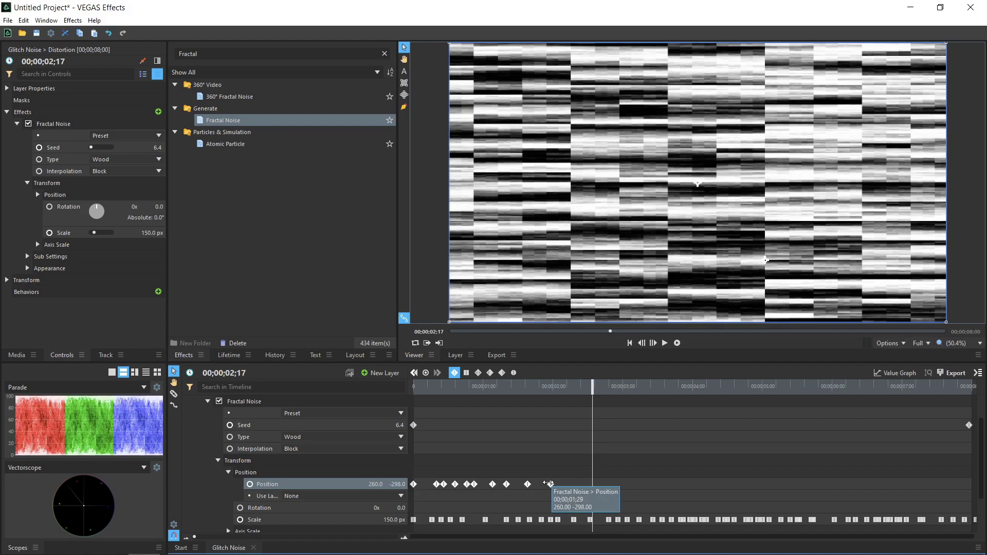
left_click_drag(591, 388, 542, 392)
right_click(543, 482)
left_click(571, 396)
left_click(613, 391)
right_click(614, 483)
left_click(637, 397)
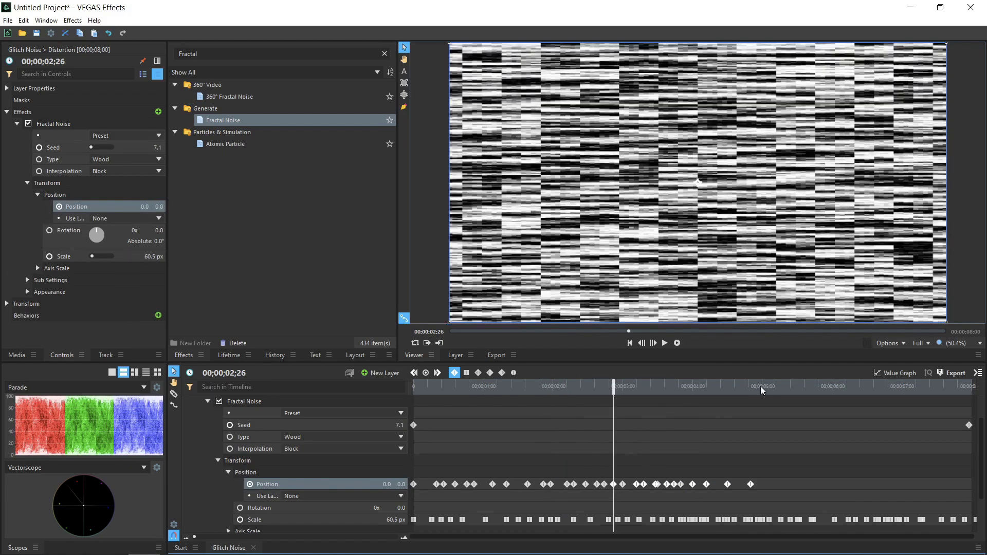
left_click(746, 391)
right_click(746, 486)
left_click(765, 400)
left_click(856, 390)
right_click(856, 391)
left_click(874, 401)
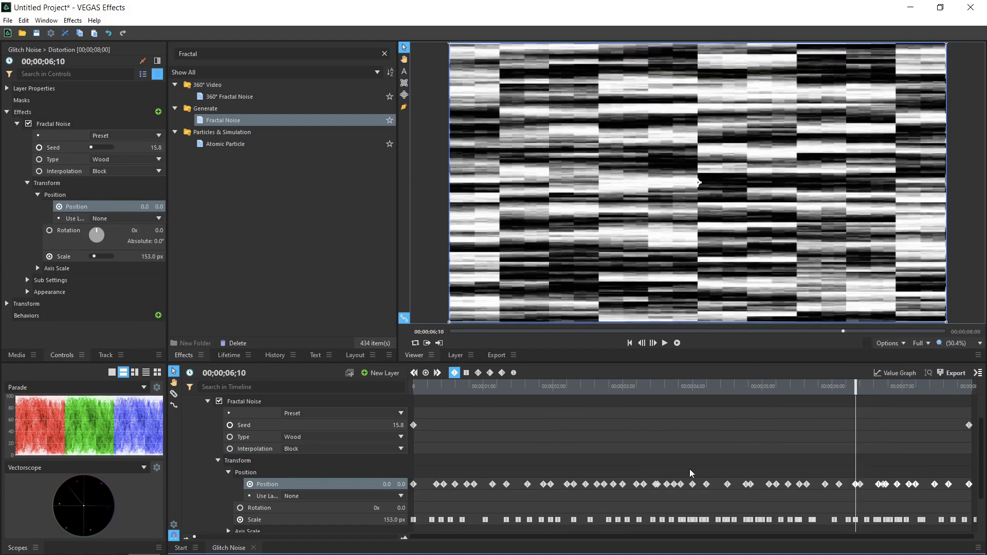
Step: Set every Position keyframe to hold its value and return to the clip's start
left_click_drag(411, 475, 978, 509)
left_click(466, 374)
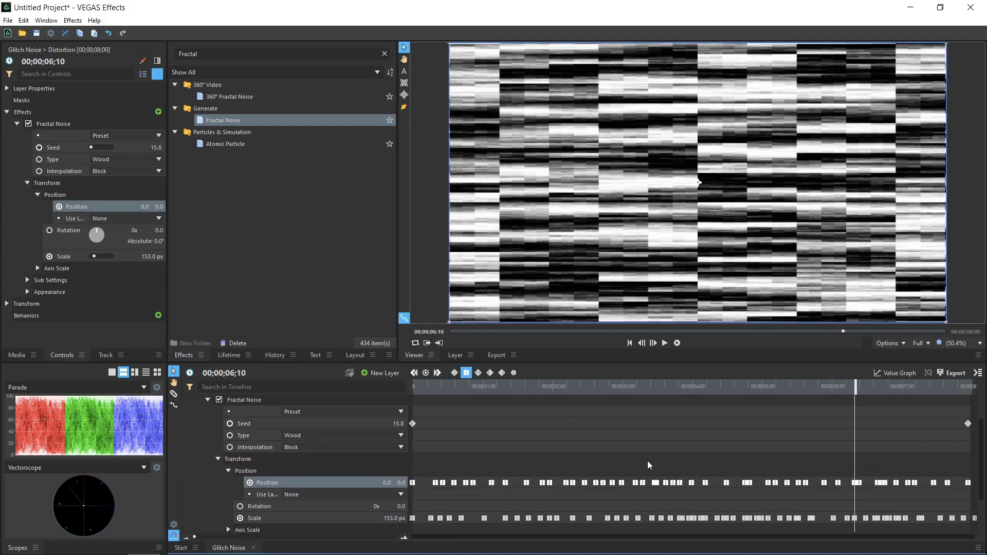
left_click_drag(445, 389, 396, 396)
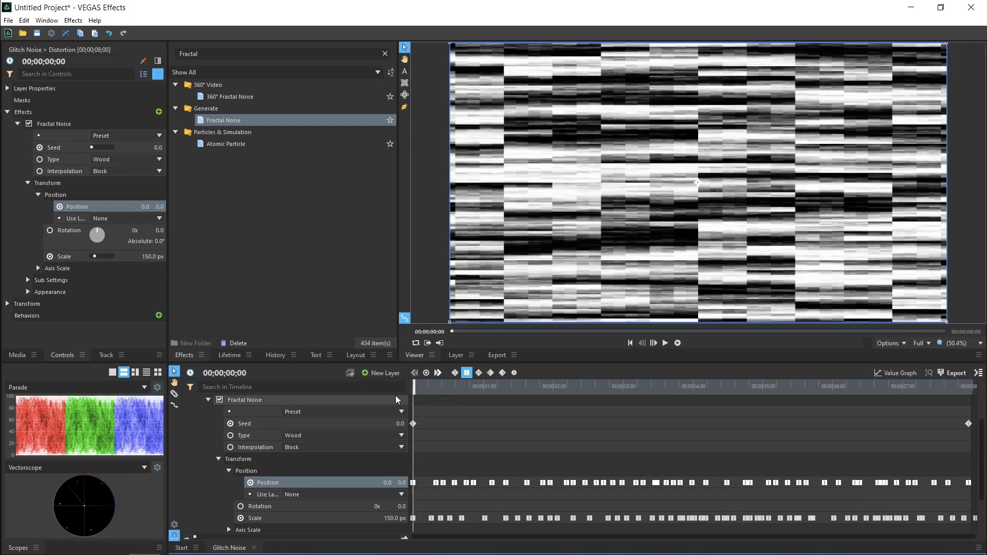
Step: Make a composite named Main, place Glitch Noise over the beach and face clips, and hide it
left_click(17, 355)
left_click(69, 343)
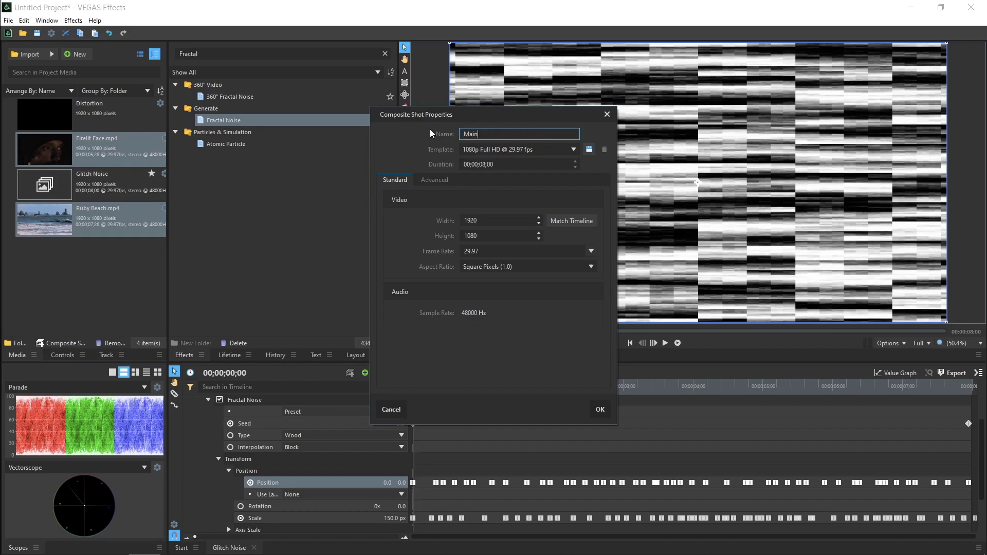
left_click(602, 409)
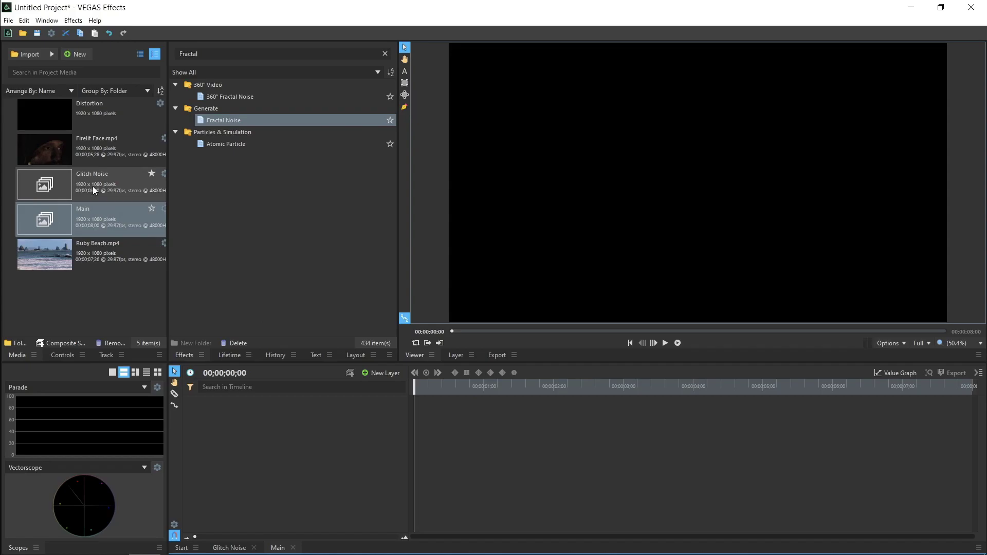
left_click_drag(93, 187, 252, 444)
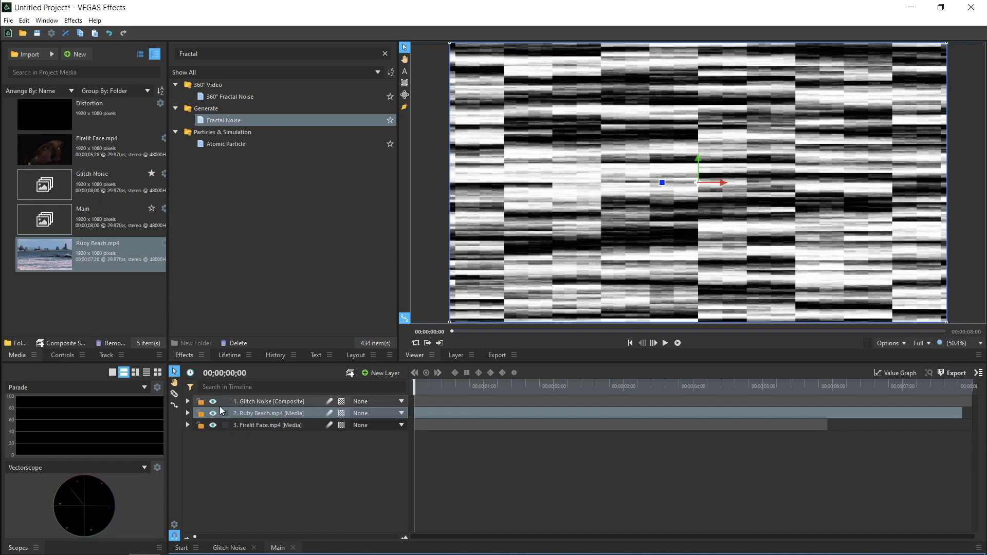
left_click(212, 401)
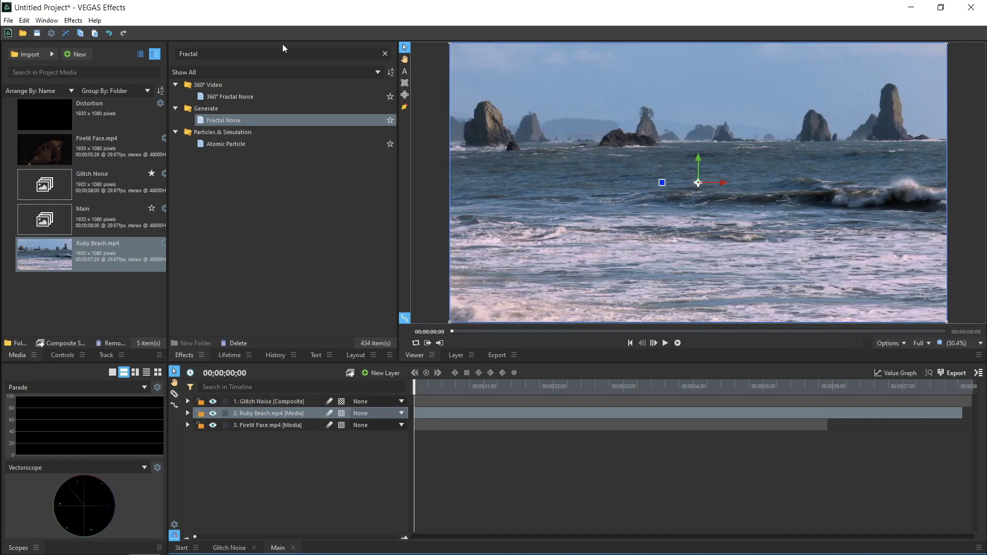
Step: Apply Set Matte to Ruby Beach.mp4 with source layer 1. Glitch Noise and Luminance matte
left_click(237, 56)
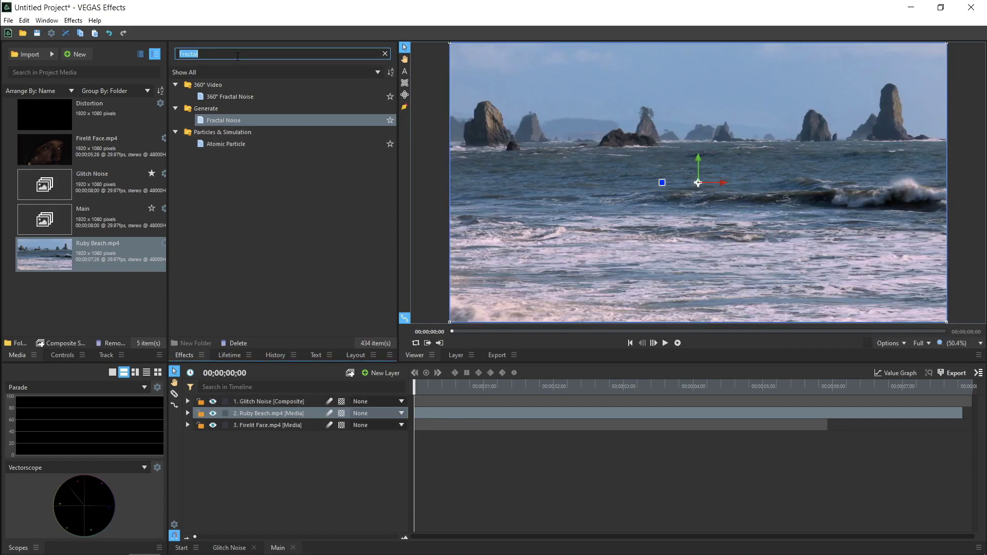
type("set mat")
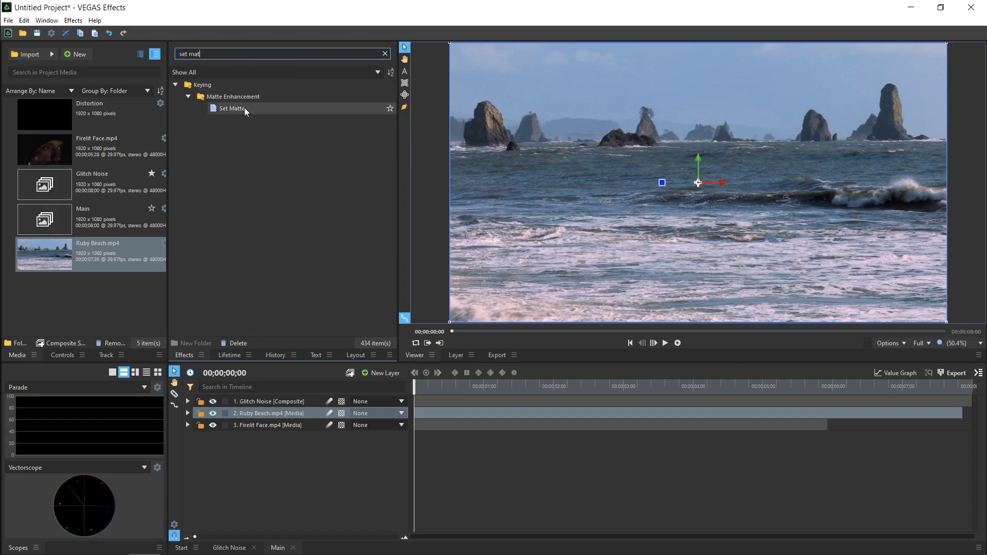
left_click_drag(244, 107, 259, 329)
left_click_drag(258, 415, 258, 414)
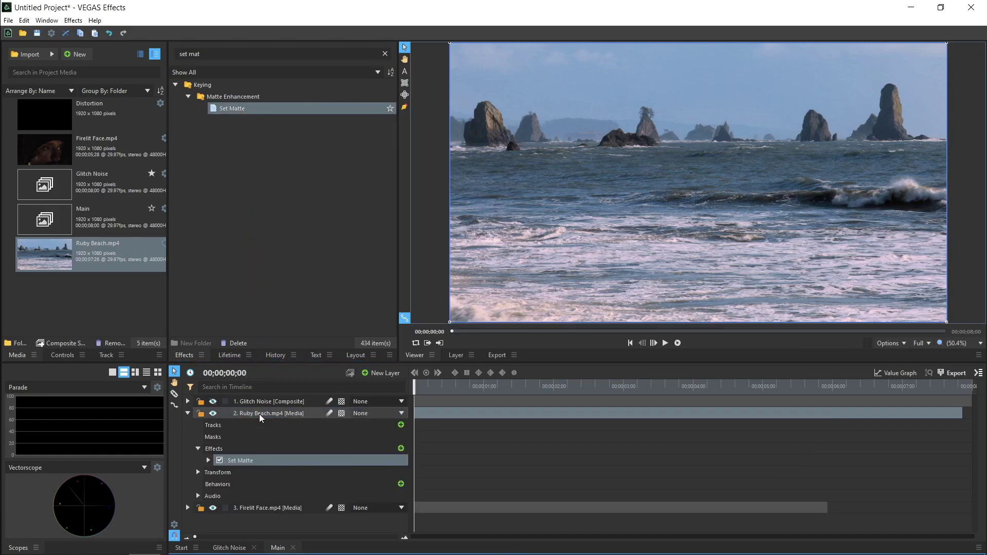
double_click(251, 456)
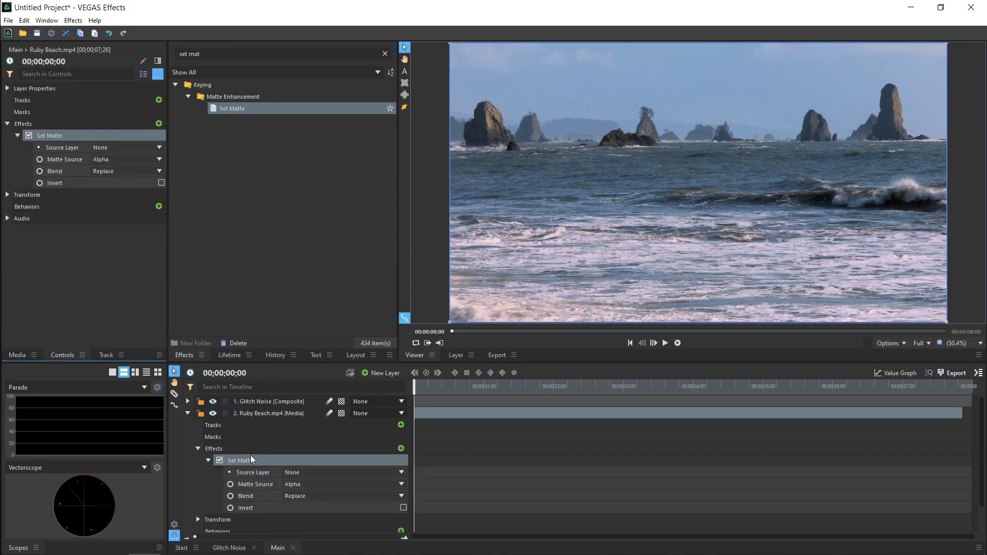
left_click(129, 147)
left_click(128, 176)
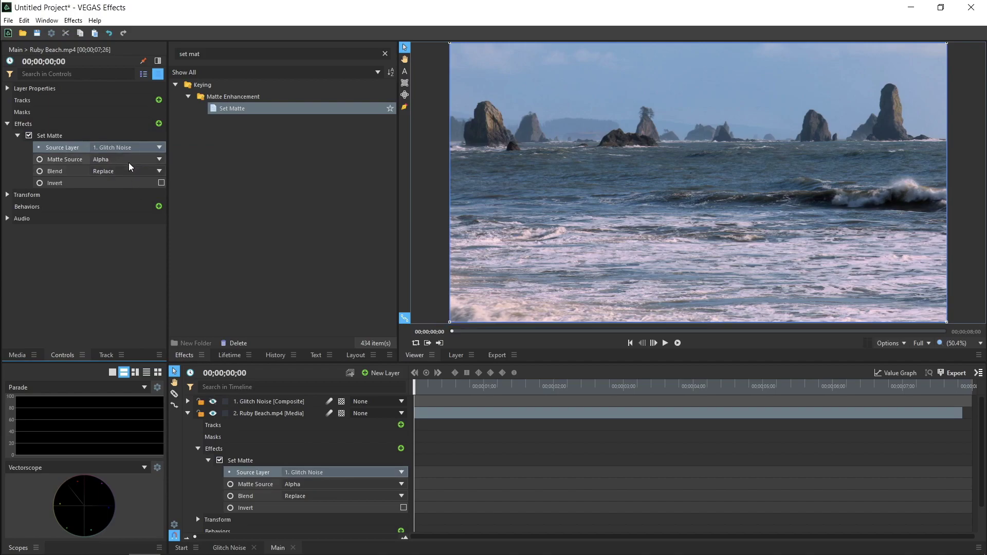
left_click(129, 161)
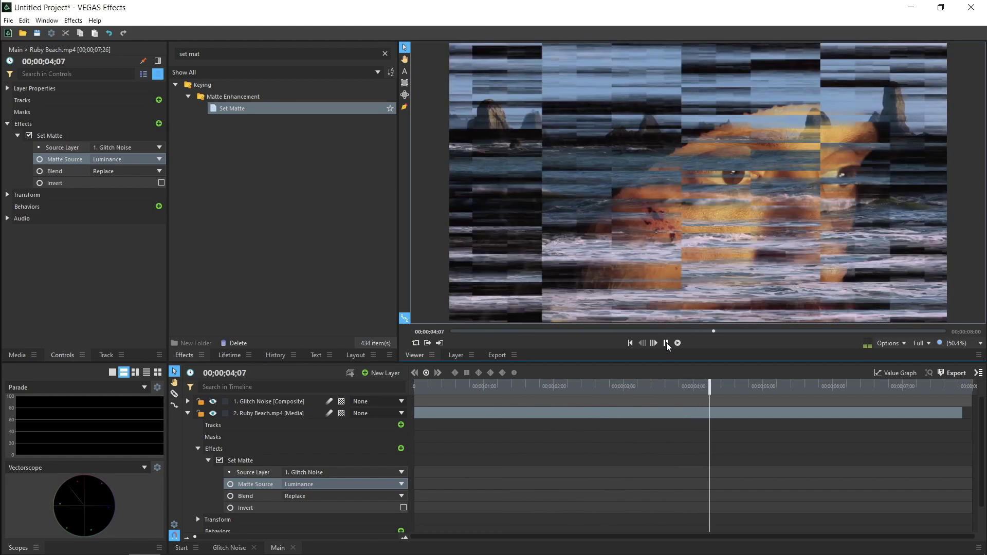
left_click(654, 386)
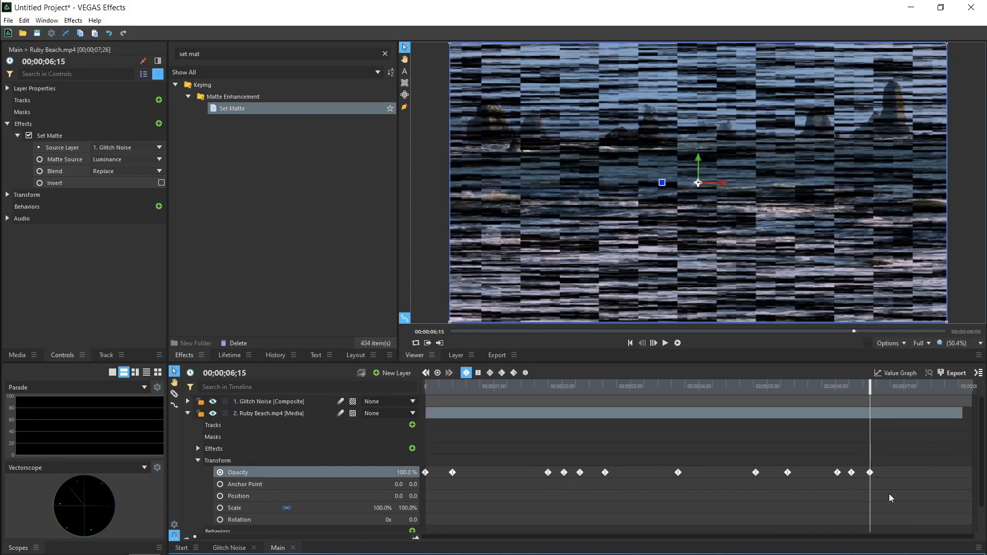
Step: Set the Ruby Beach Opacity keyframes to Hold and return the playhead to 00;00;00;00
left_click(479, 373)
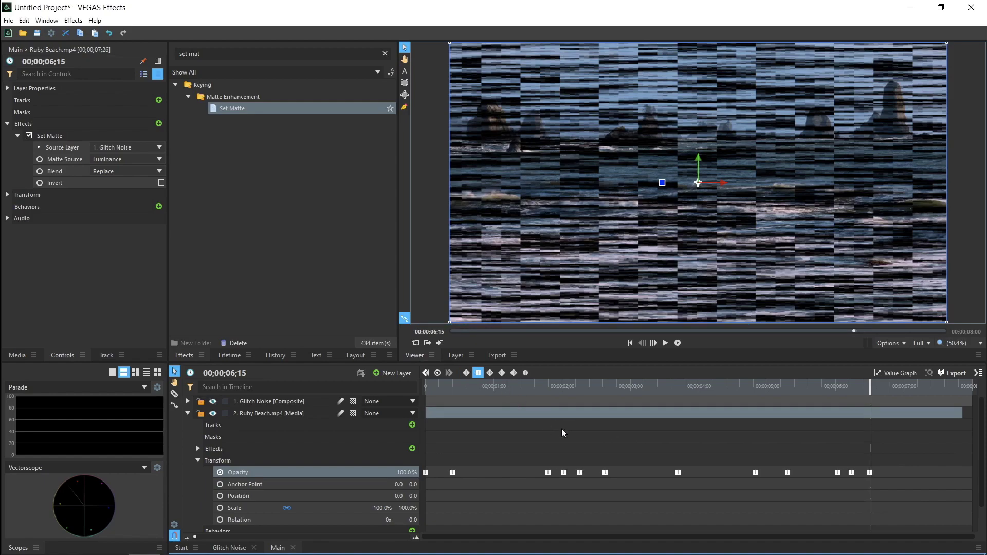
left_click_drag(466, 387, 253, 389)
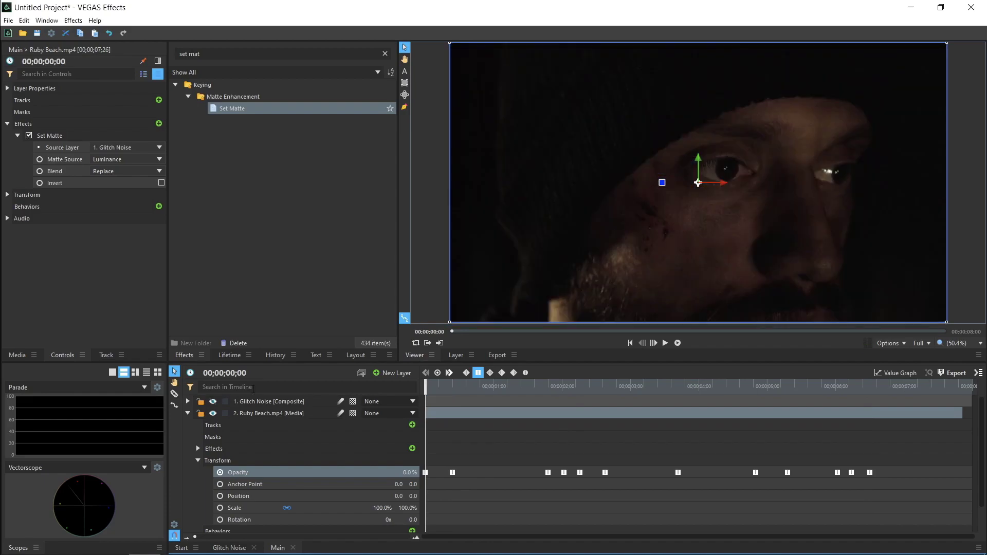
Step: In Glitch Noise, enable keyframes on Fractal Noise Axis Scale X and Y
left_click(229, 548)
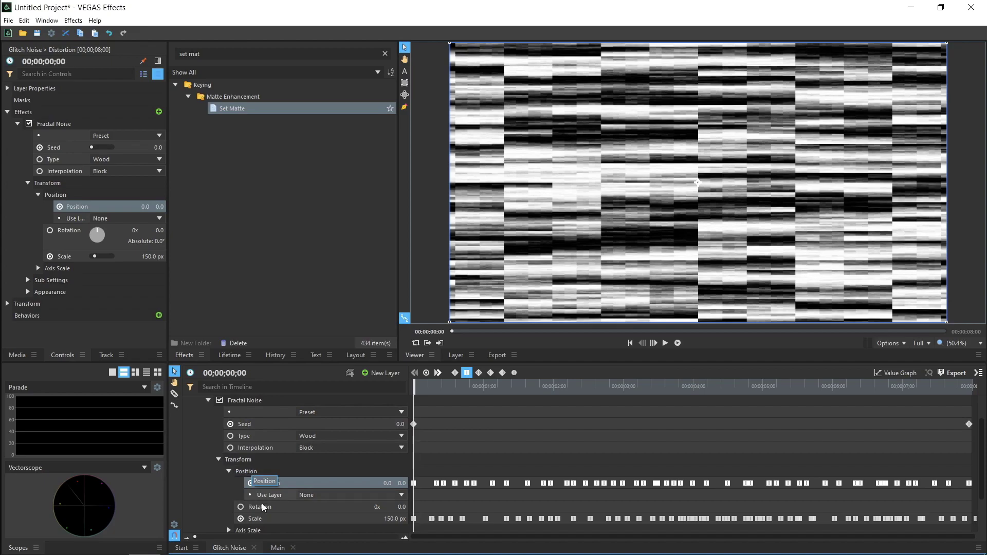
left_click(229, 471)
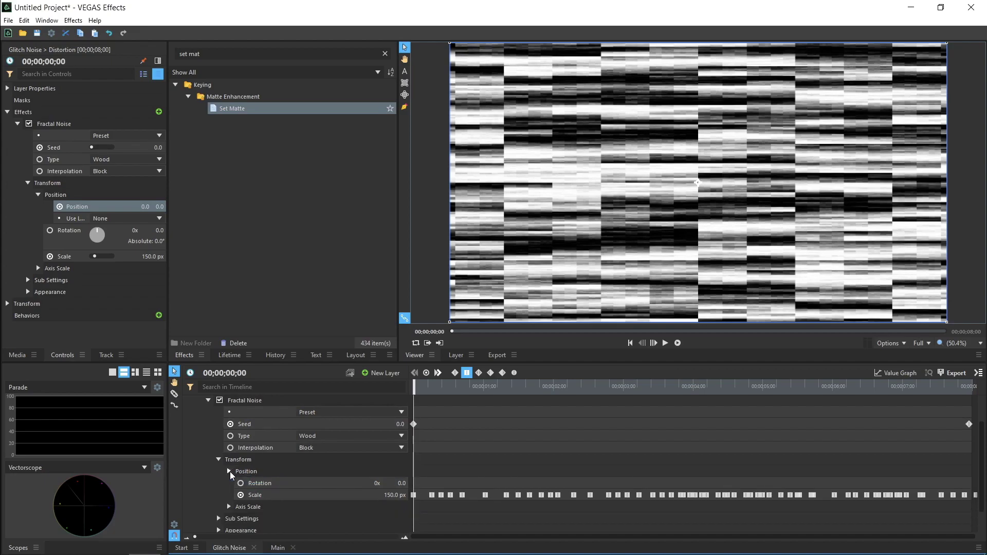
left_click(229, 506)
scroll(285, 490, "down", 1)
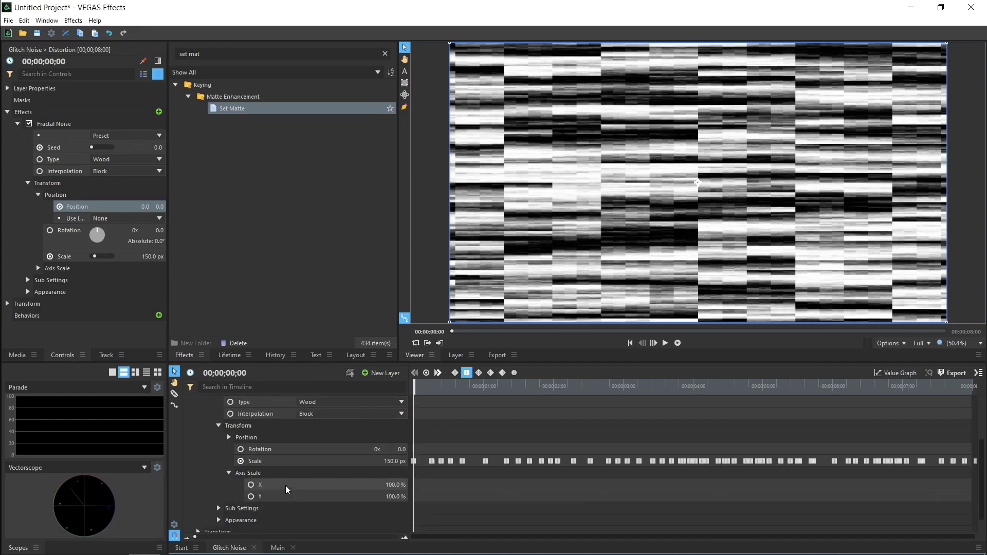
left_click(251, 485)
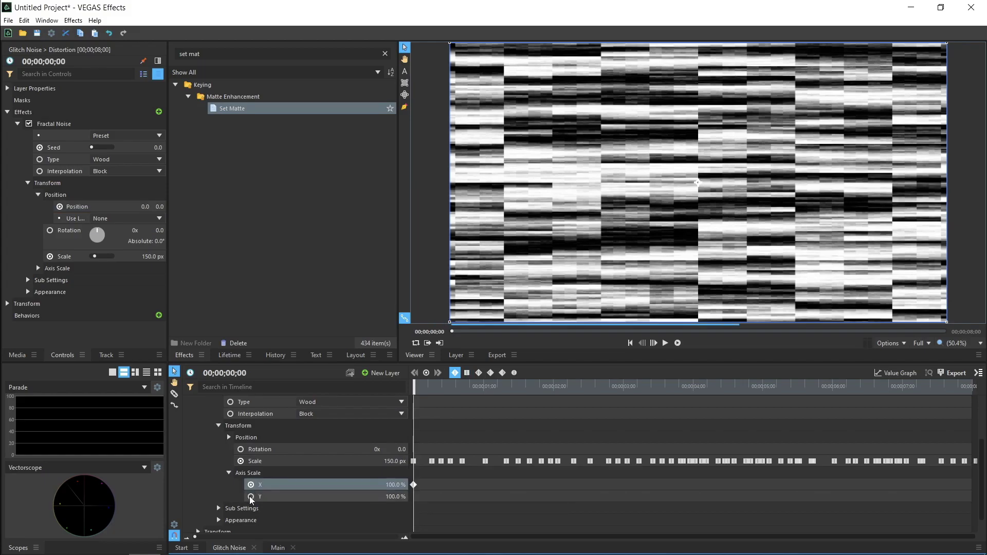
left_click(251, 497)
Step: Keyframe varying Axis Scale values a few frames apart, starting with X at 28.0%
key("space")
key("space")
key("space")
mouse_move(396, 485)
left_mouse_down()
mouse_move(359, 485)
mouse_move(406, 497)
left_mouse_up()
key("space")
left_click_drag(396, 497, 437, 497)
key("space")
key("space")
left_click_drag(396, 485, 360, 497)
key("space")
key("space")
Step: Paste the Axis Scale keyframe pattern along the timeline, key Seed at 0.0, and set all to Hold
left_click_drag(540, 494, 410, 464)
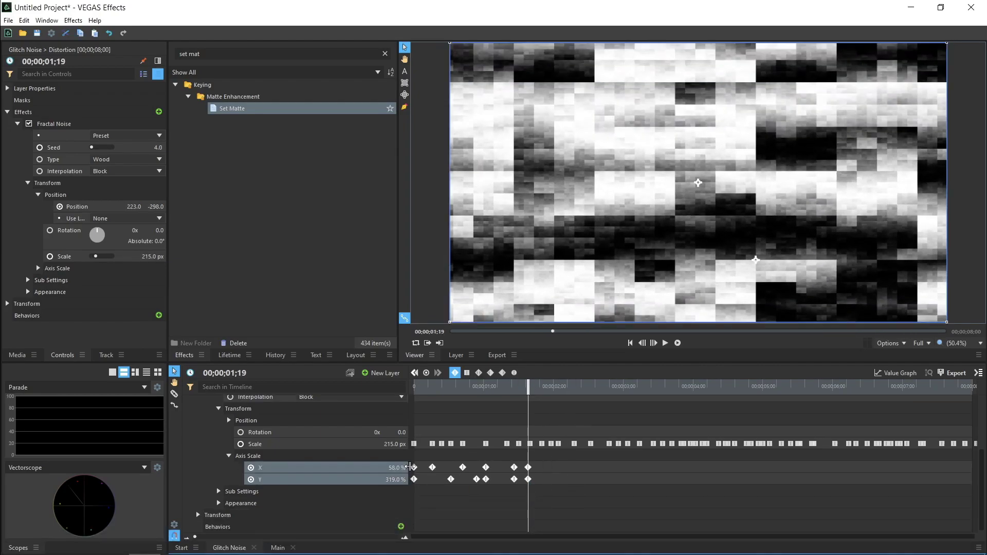
key("ctrl+c")
left_click_drag(528, 388, 551, 388)
key("ctrl+v")
key("ctrl+v")
left_click_drag(551, 387, 724, 388)
key("ctrl+v")
key("ctrl+v")
left_click(805, 389)
key("ctrl+v")
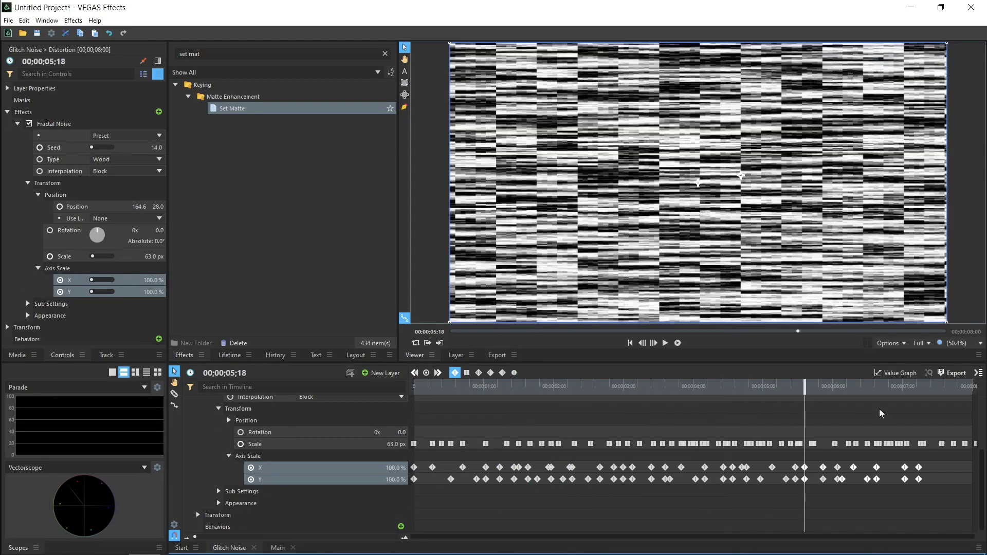
left_click(854, 390)
key("ctrl+v")
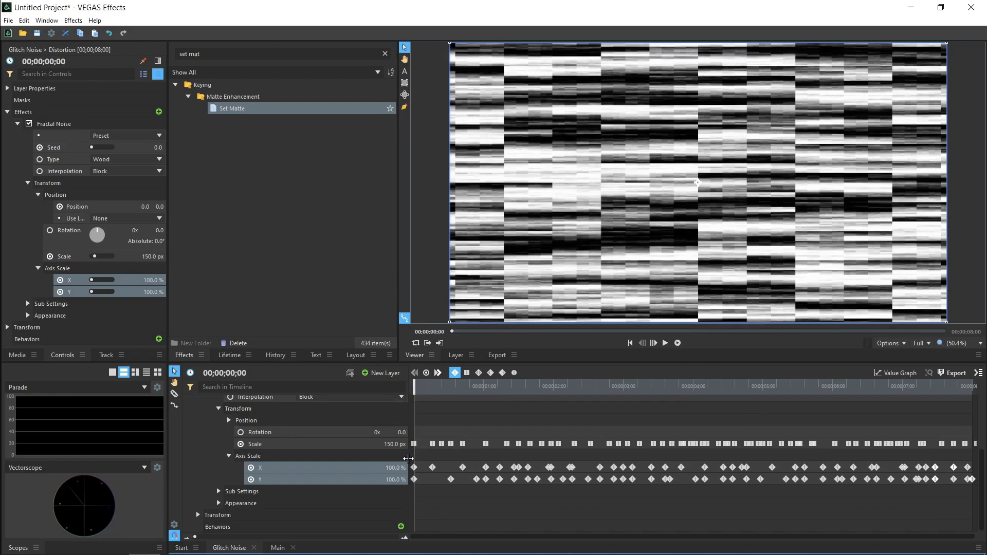
left_click_drag(411, 458, 976, 505)
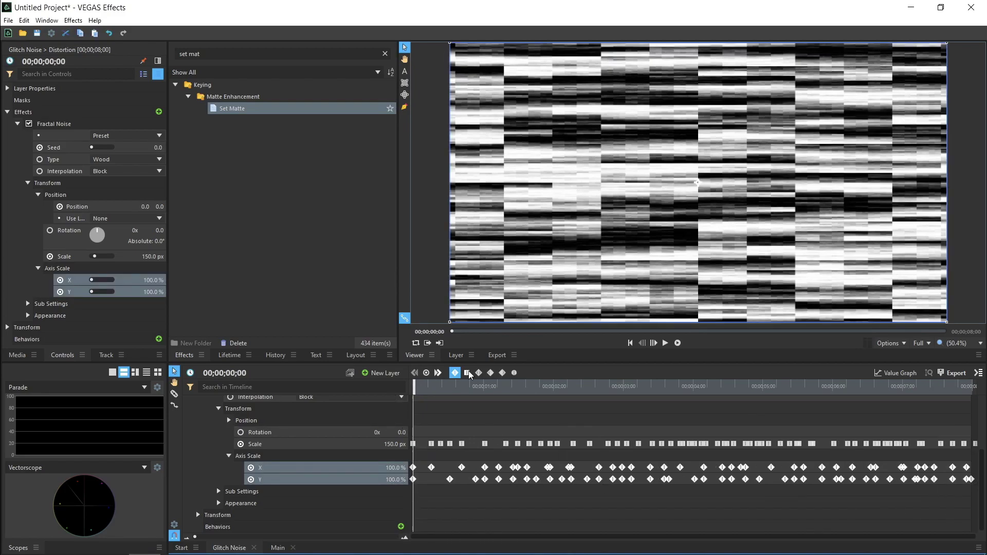
left_click(467, 374)
Step: Keyframe the noise Appearance Exposure and Offset, set their interpolation, and preview around 3;22
left_click(763, 390)
left_click(218, 504)
scroll(315, 499, "down", 1)
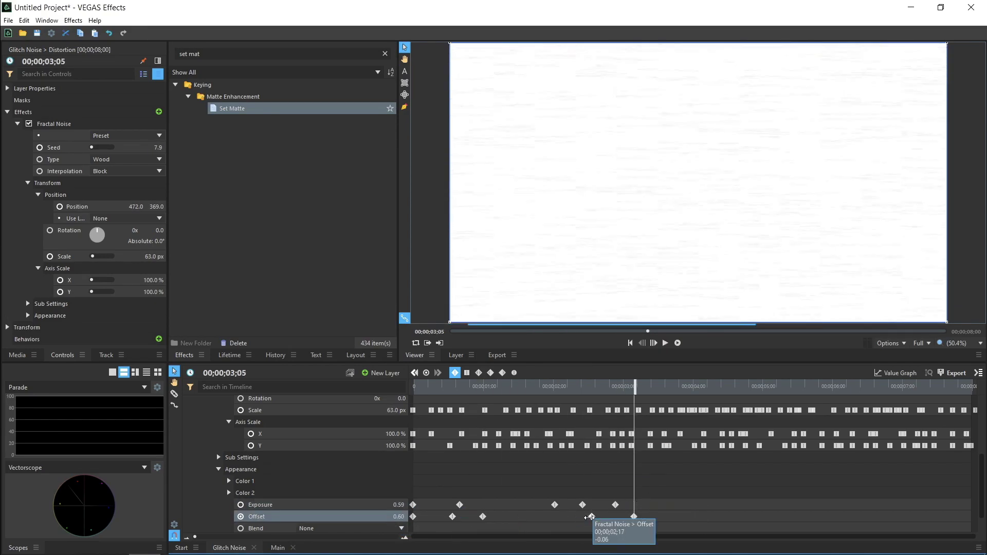
scroll(591, 514, "down", 1)
right_click(414, 492)
left_click(465, 395)
left_click(674, 389)
left_click_drag(671, 391, 782, 391)
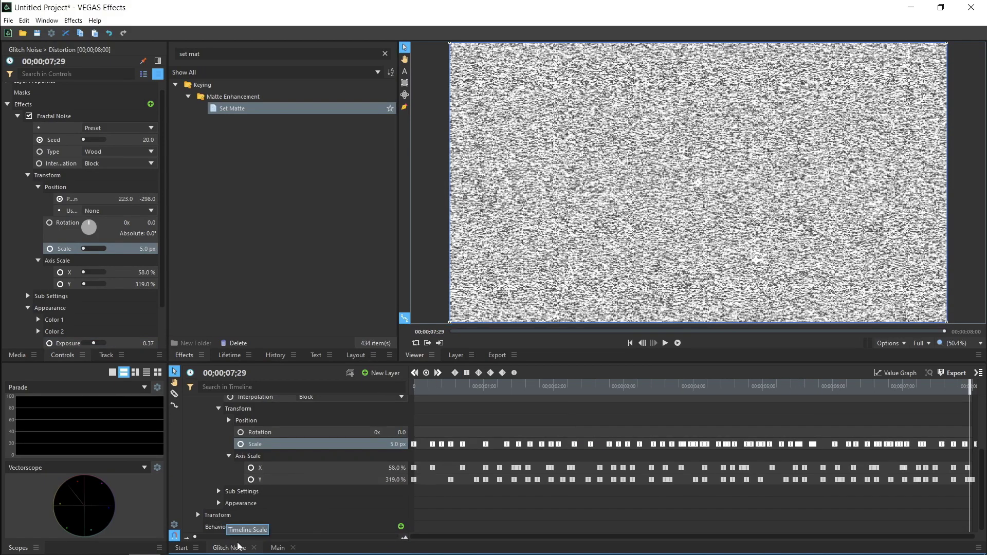
Step: Switch to the Main composition and play it to preview the glitch
left_click(277, 548)
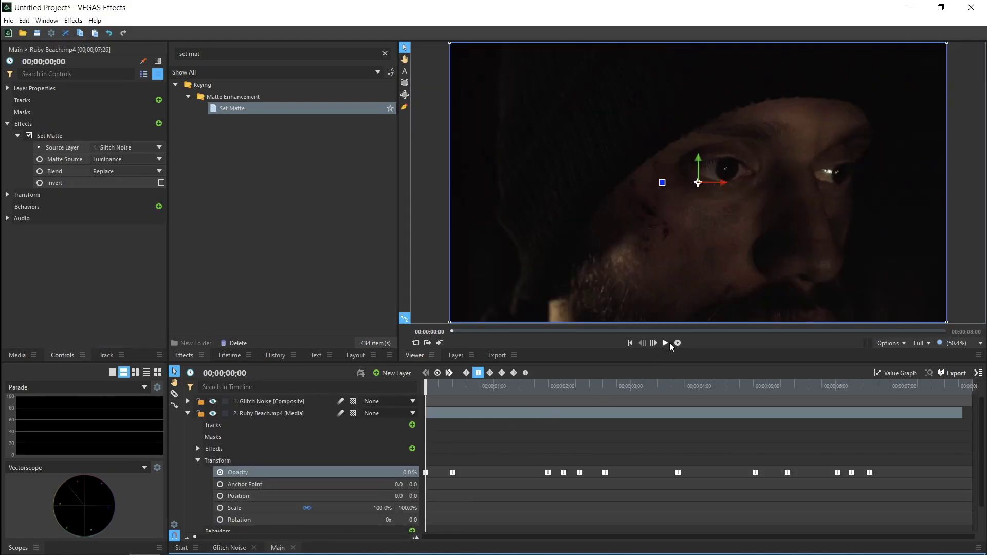
left_click(669, 343)
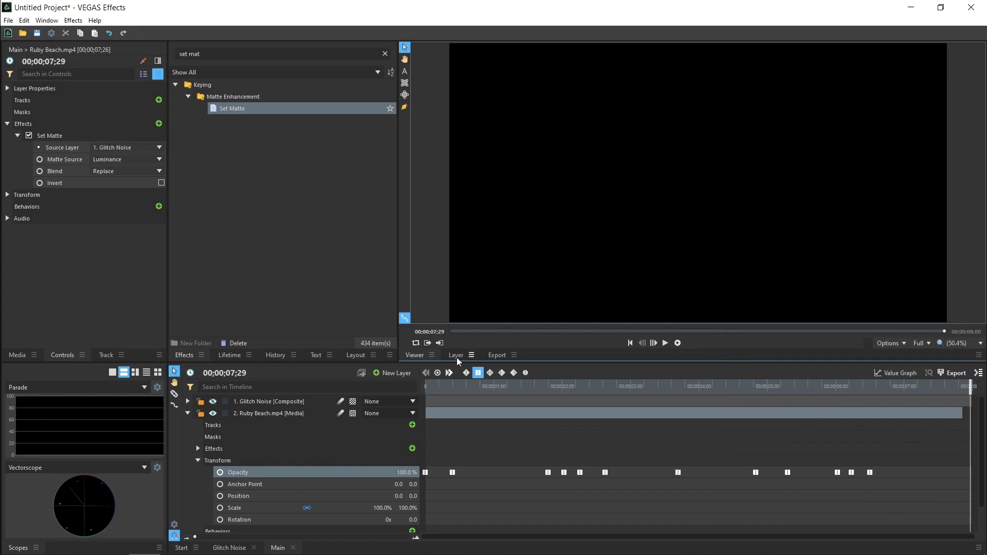
Step: Add a new grade layer on top of Main and name it Red
left_click(187, 413)
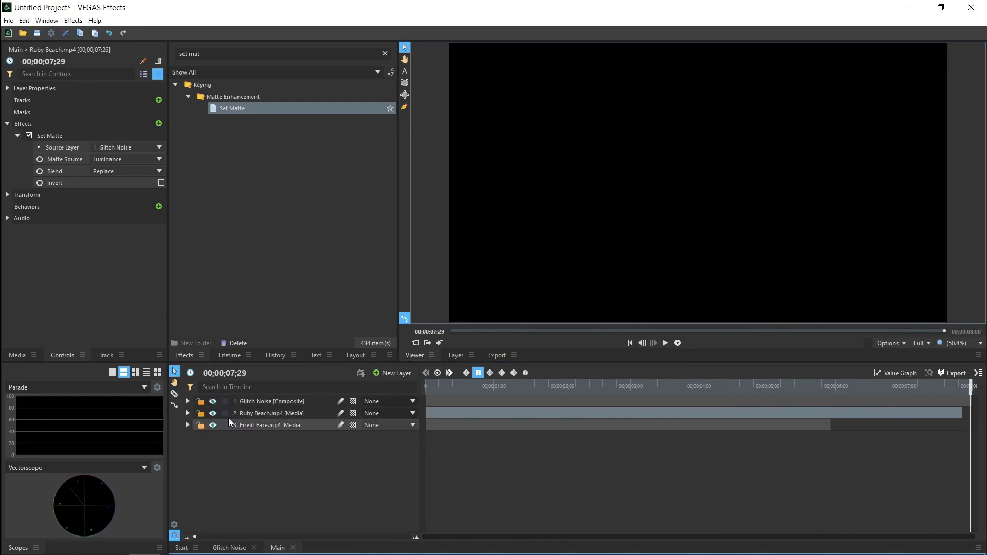
left_click(397, 378)
left_click(394, 405)
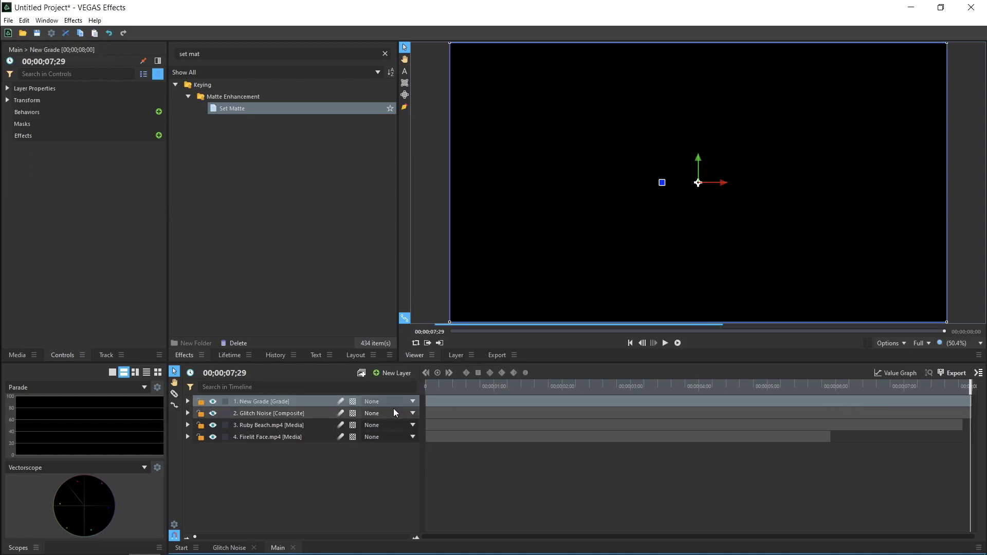
right_click(262, 401)
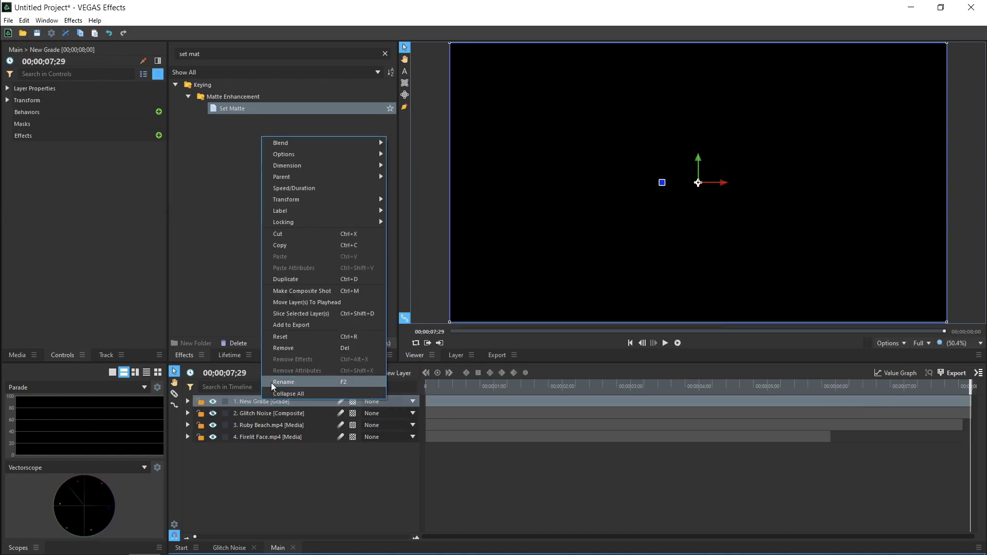
left_click(272, 383)
type("Red")
key("Return")
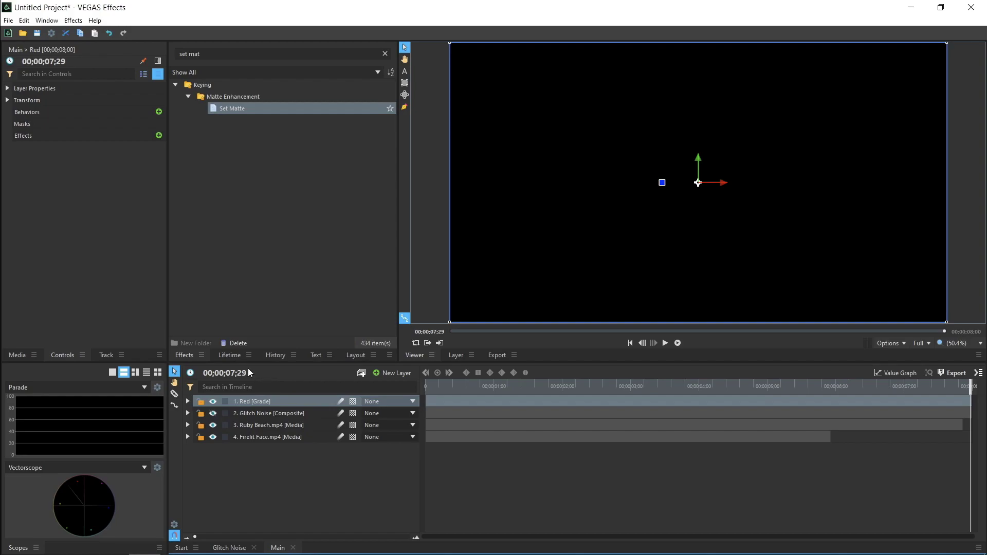
Step: Apply Channel Mixer to the Red grade layer with the All Zeros preset
left_click(219, 53)
key("BackSpace")
key("BackSpace")
key("BackSpace")
key("BackSpace")
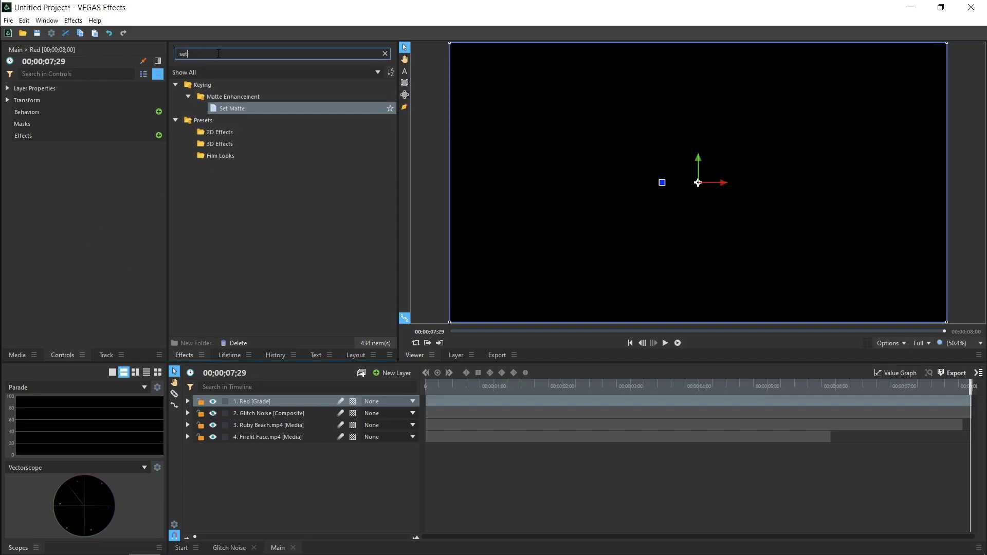
key("BackSpace")
key("BackSpace")
key("BackSpace")
type("chann")
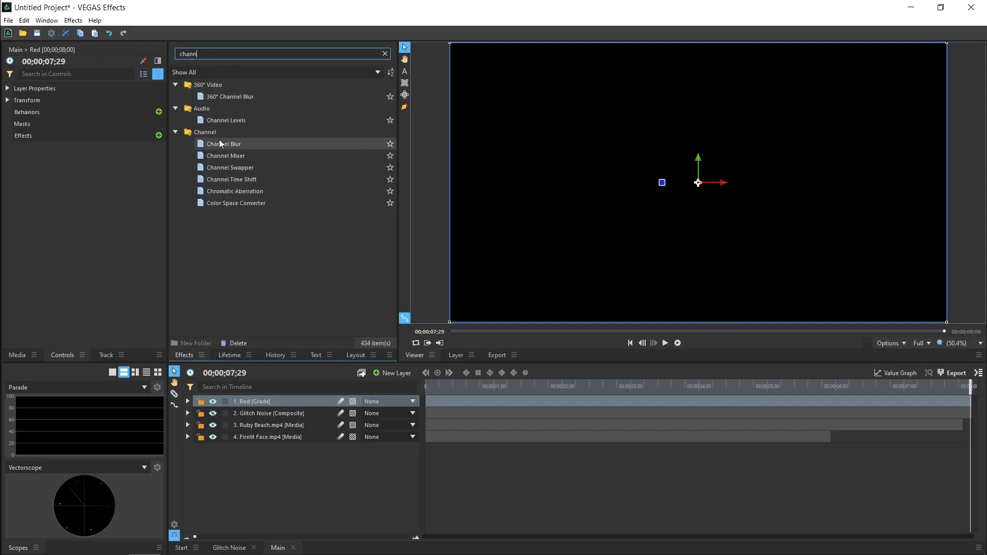
left_click(237, 157)
left_click_drag(269, 393, 264, 401)
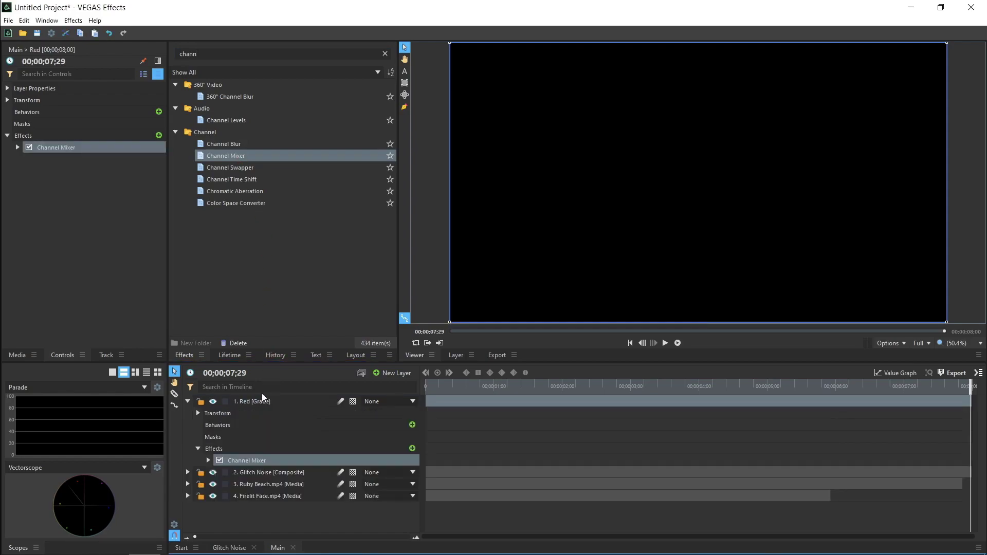
left_click(18, 147)
left_click(121, 158)
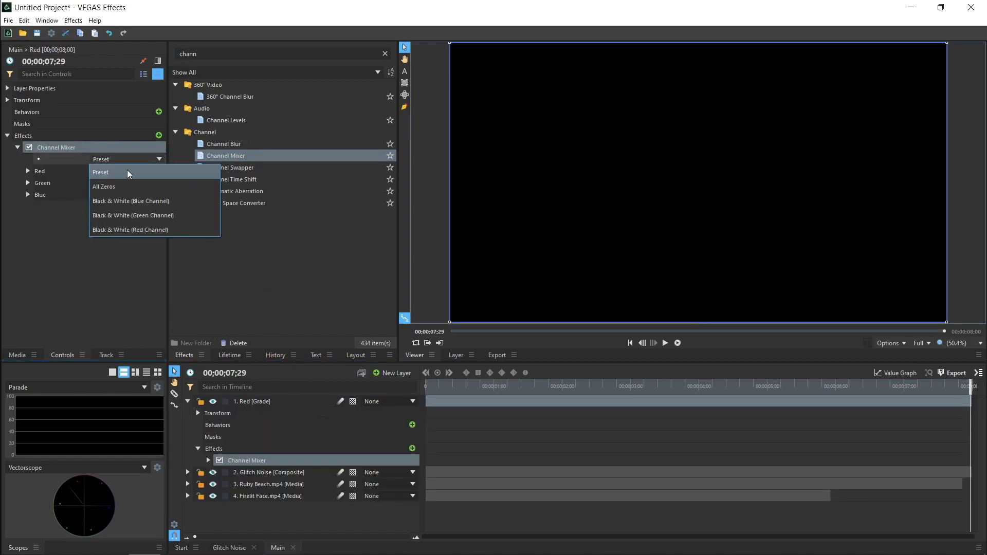
left_click(115, 187)
left_click_drag(464, 383, 412, 394)
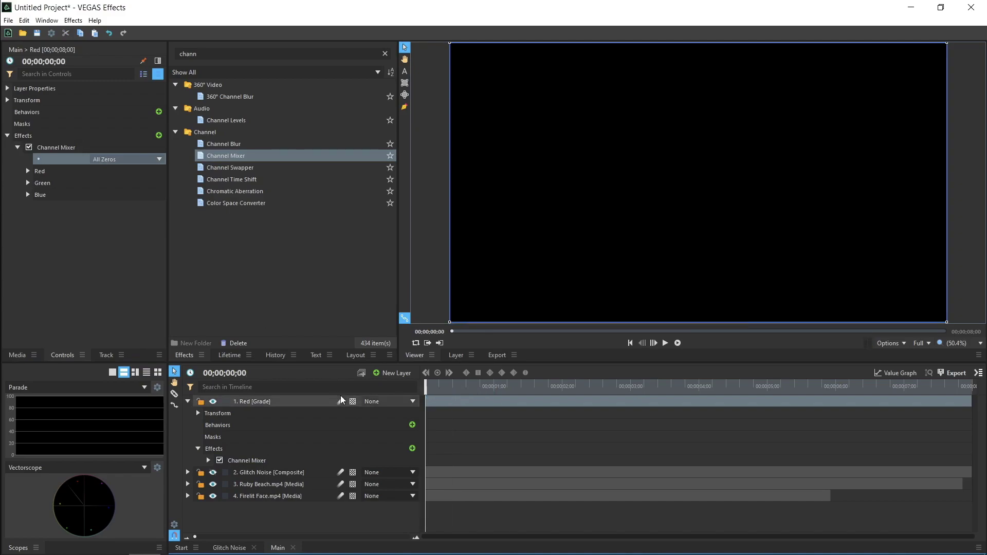
Step: Set the Channel Mixer's red-from-red value to 1 and the layer blend mode to Lighten
left_click(27, 171)
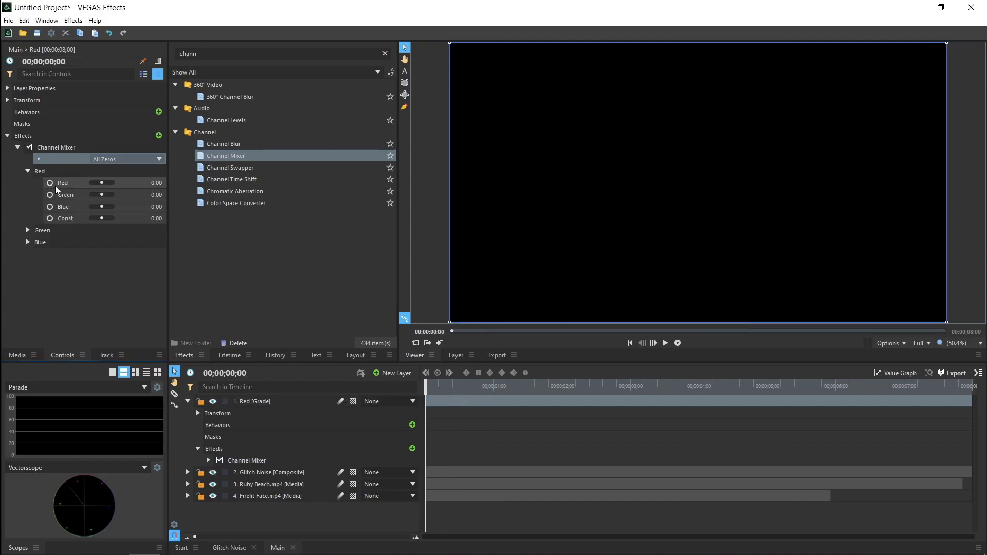
left_click(152, 183)
type("1")
key("Return")
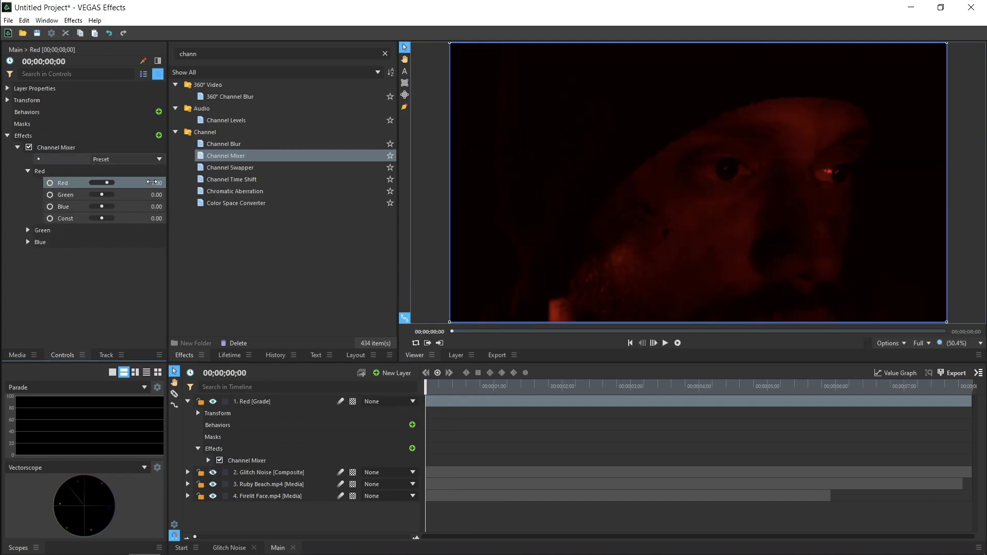
left_click(8, 89)
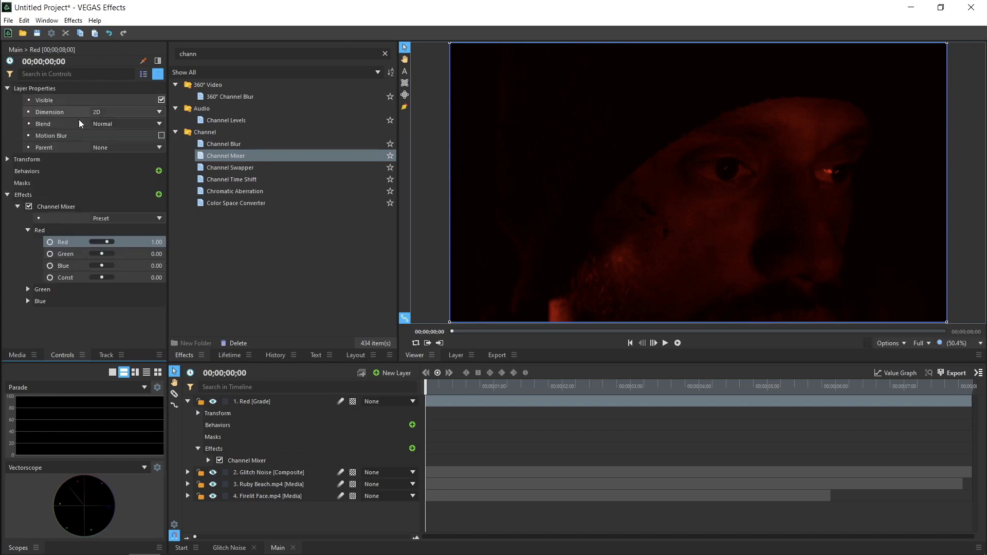
left_click(126, 128)
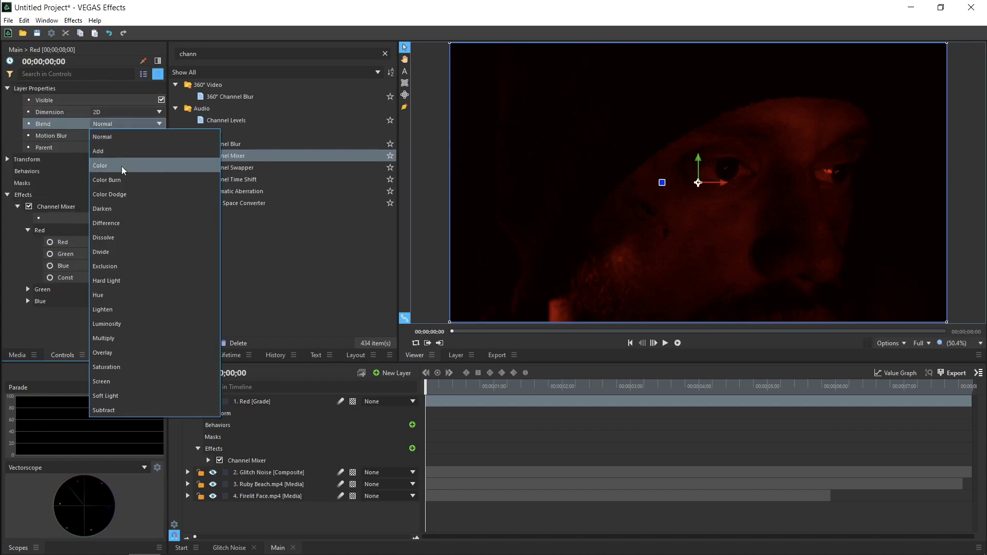
left_click(113, 312)
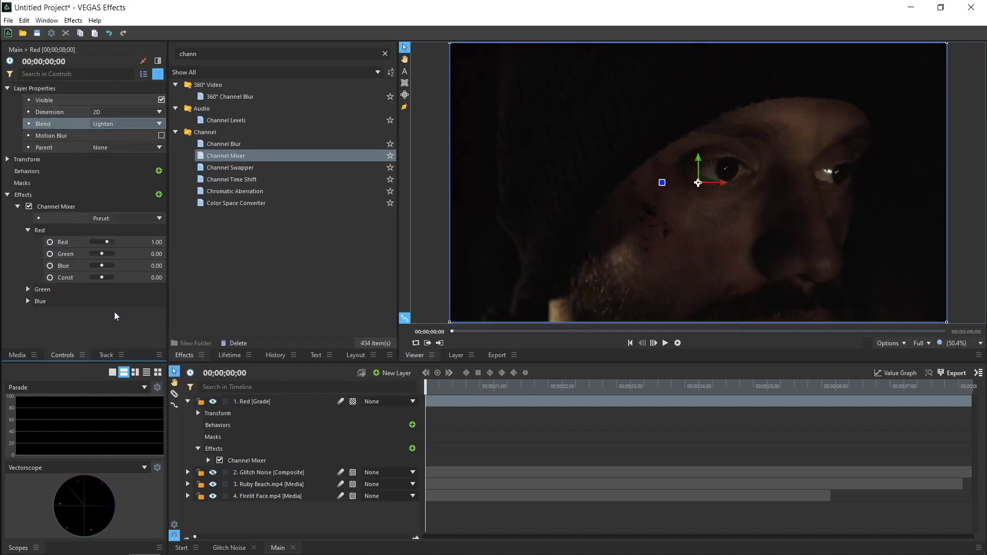
Step: Apply Shake to Red [Grade] with Y Shake and Tilt Shake at 0 and Amount 51
double_click(188, 53)
type("shak")
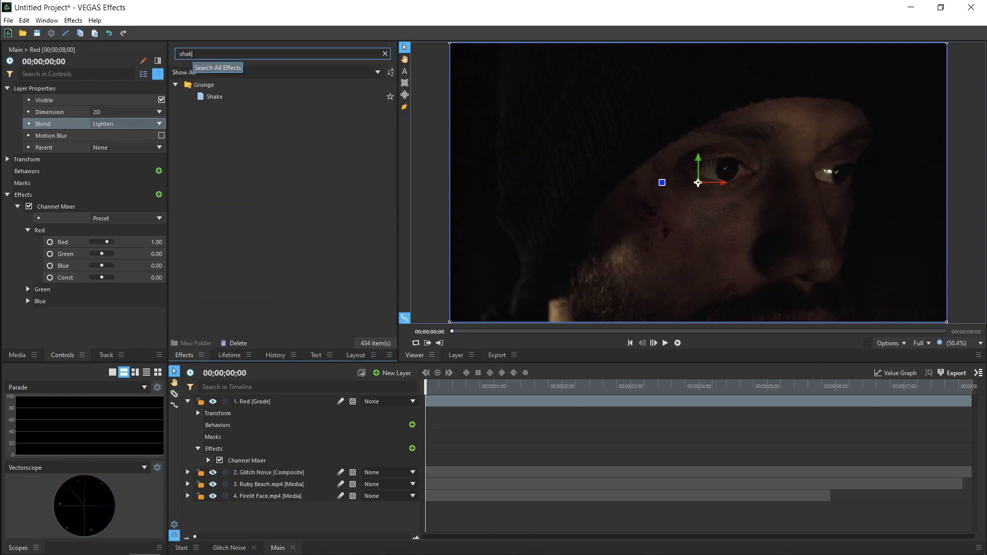
left_click(218, 100)
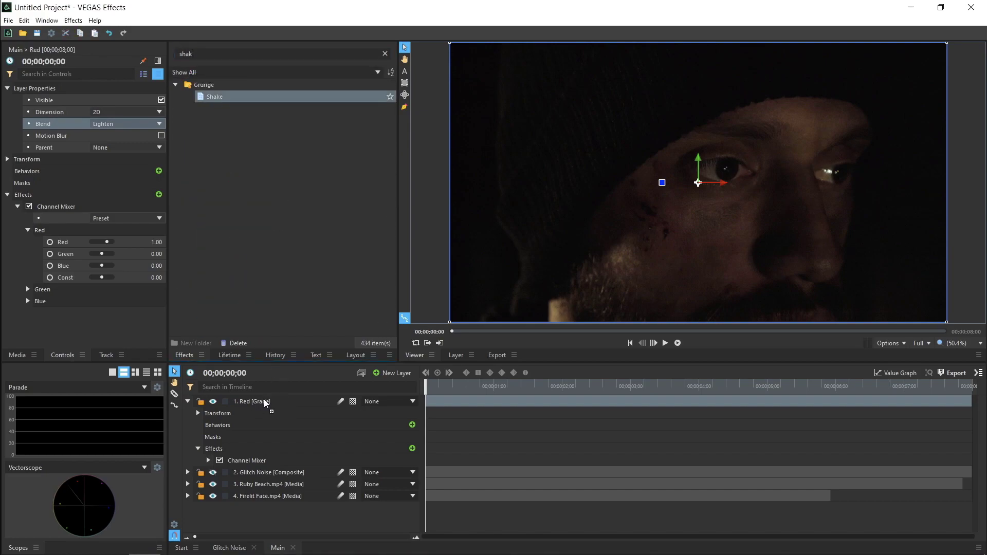
left_click_drag(264, 399, 264, 397)
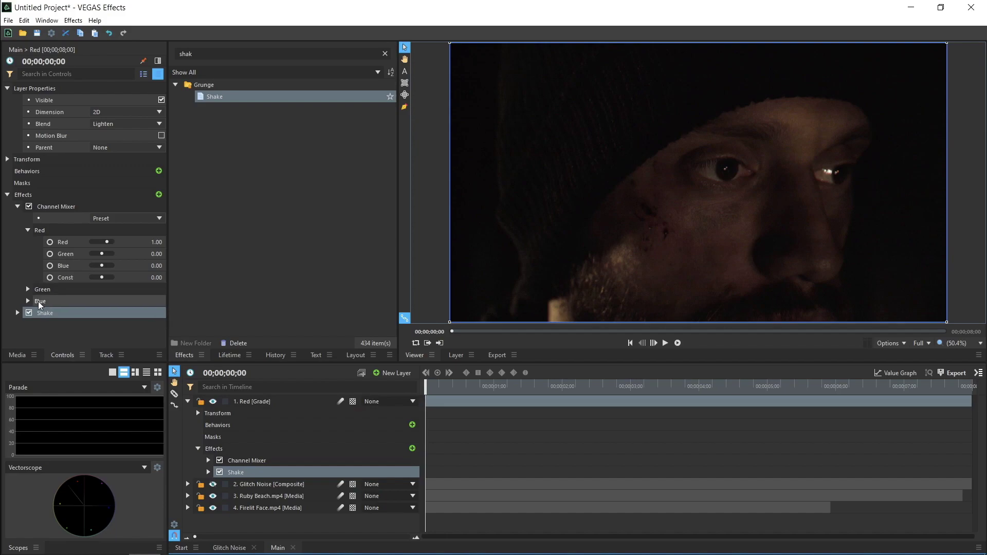
left_click(17, 206)
left_click(17, 219)
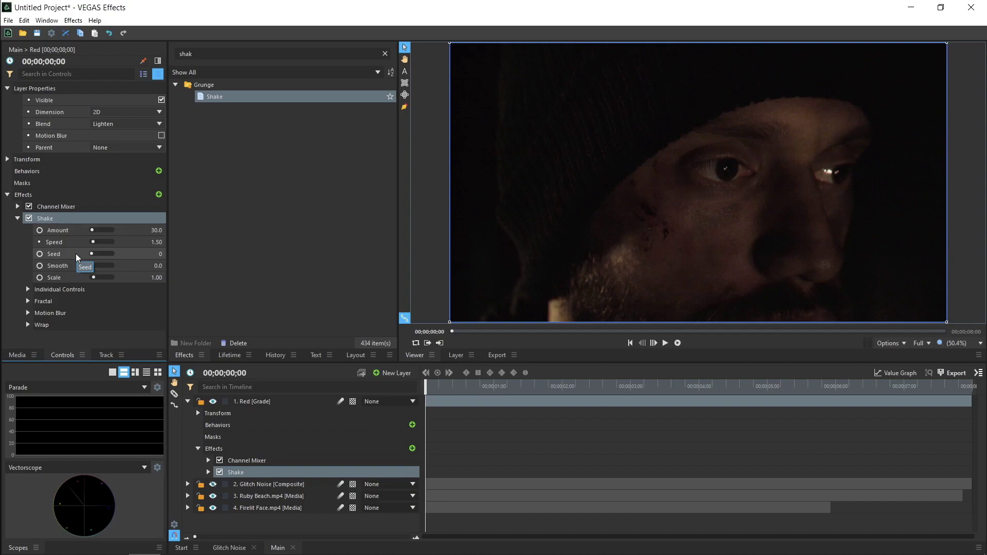
left_click(27, 289)
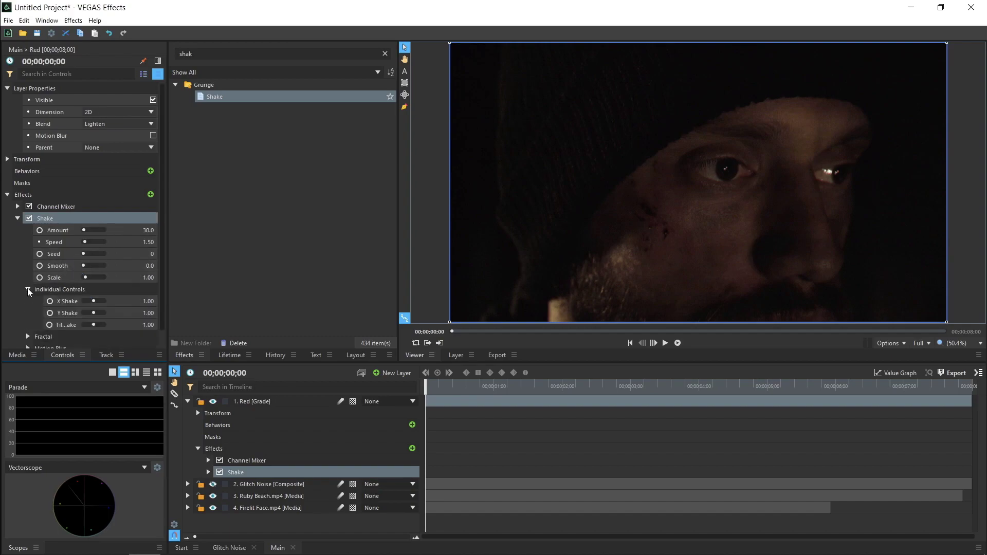
left_click_drag(92, 313, 61, 325)
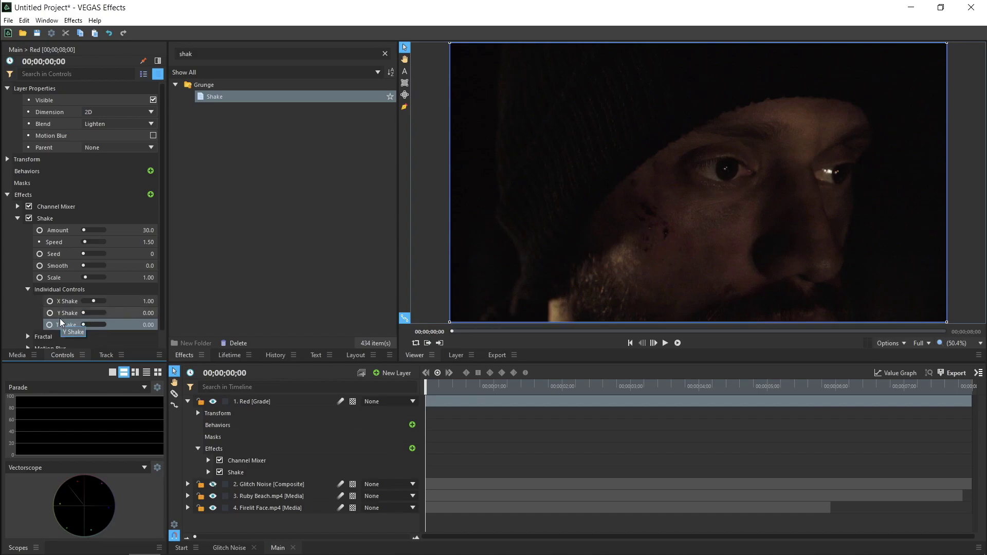
left_click(64, 301)
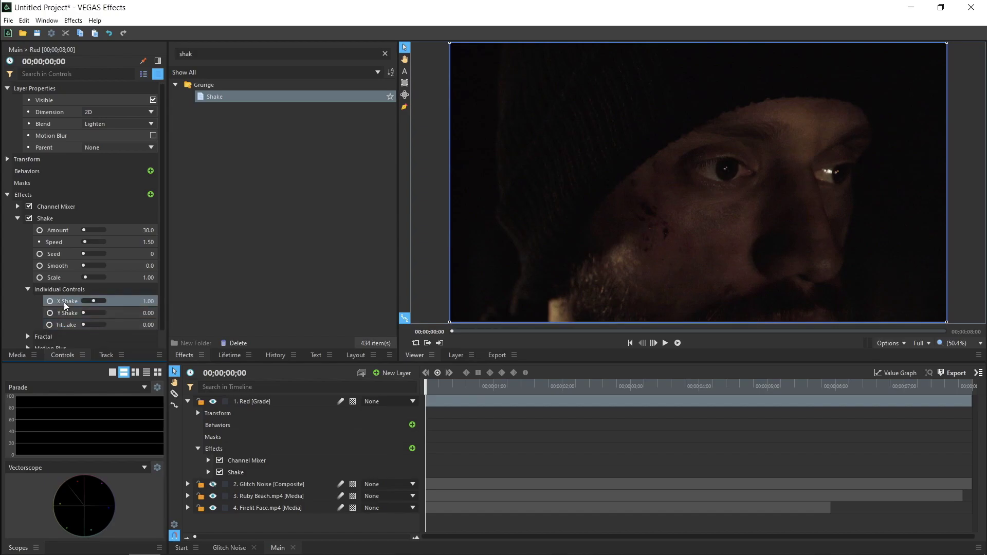
left_click_drag(142, 232, 143, 222)
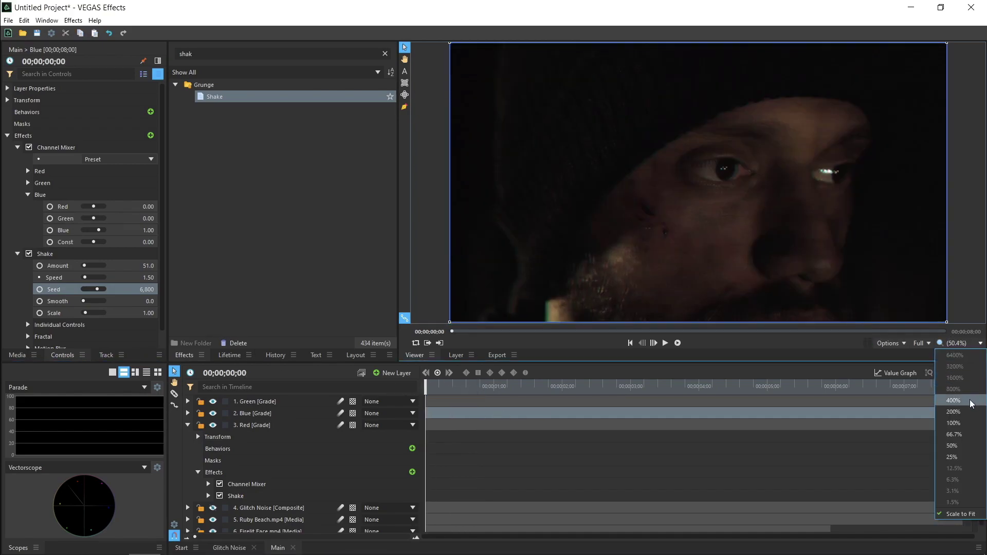
left_click(965, 428)
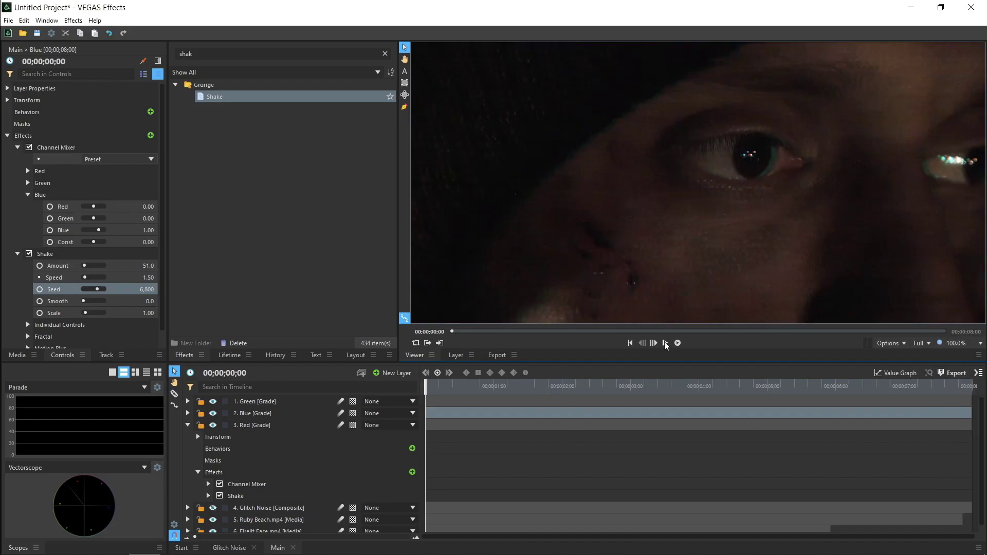
left_click(666, 343)
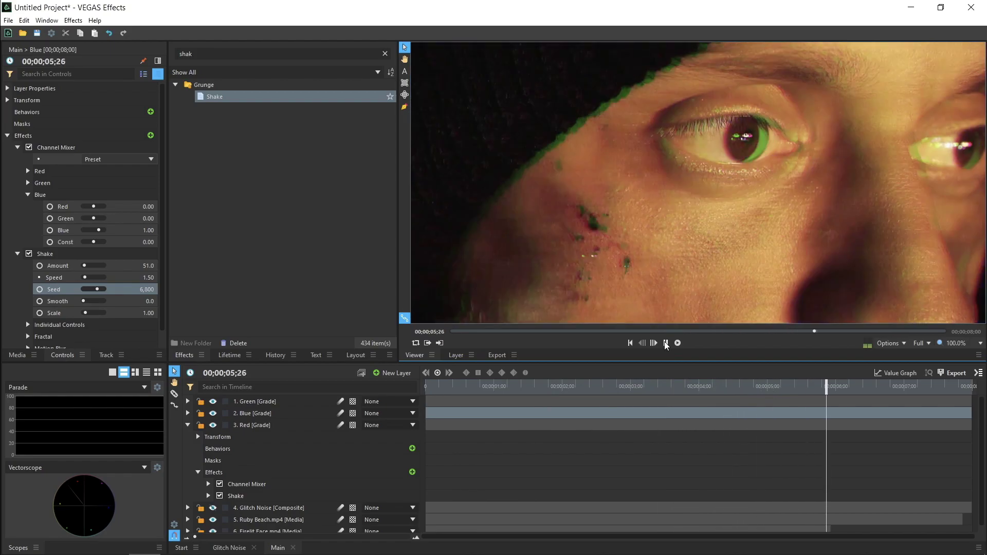
key("space")
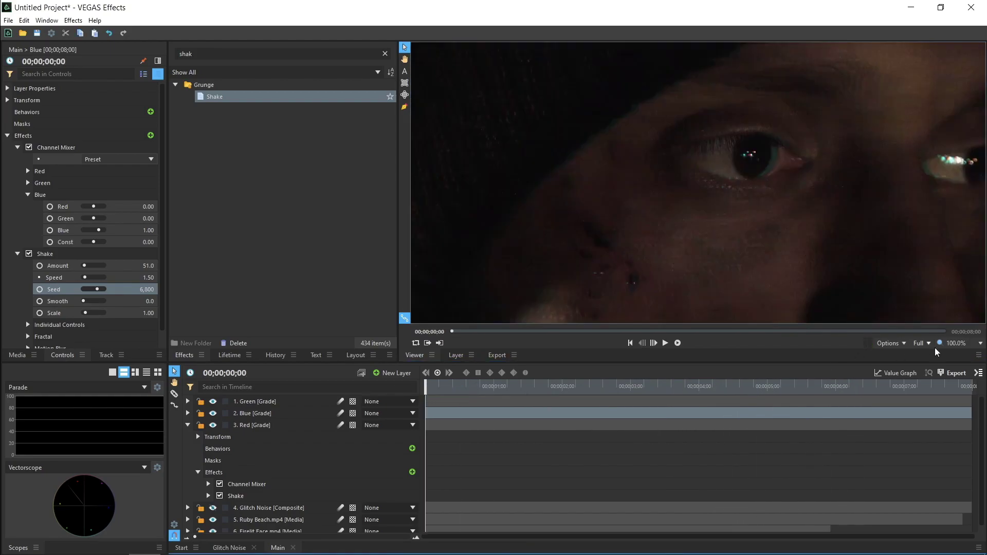
left_click(980, 344)
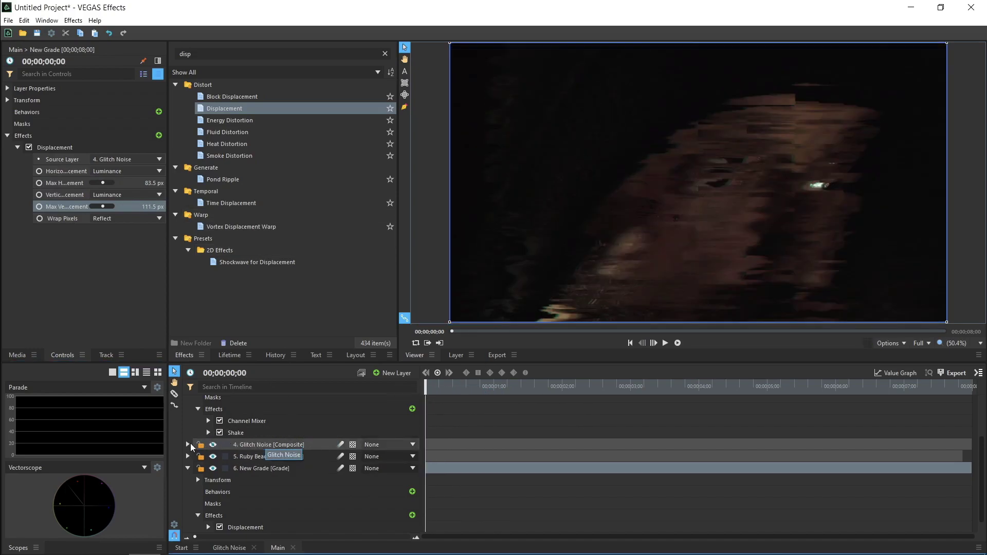
Step: Copy all of Ruby Beach.mp4's Opacity keyframes
left_click(188, 456)
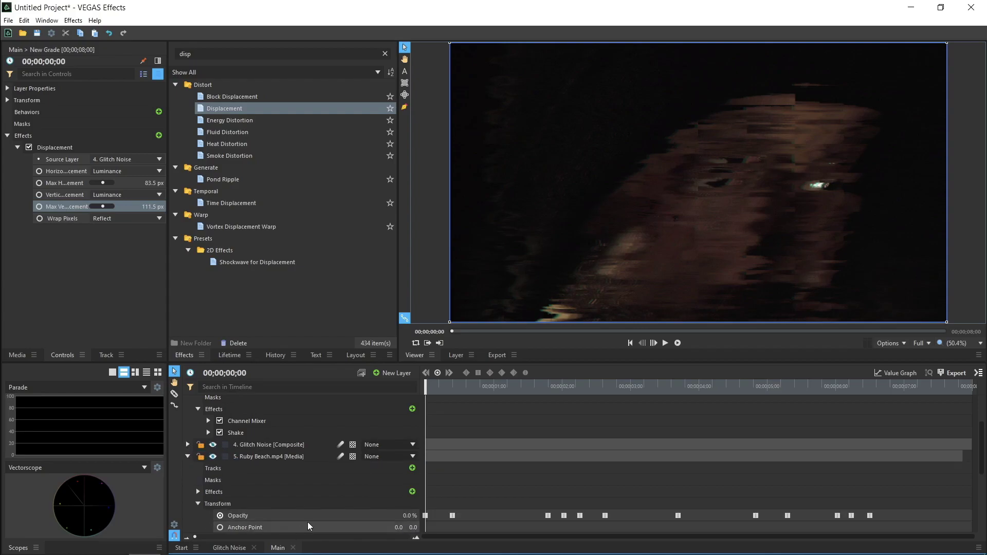
left_click_drag(424, 507, 926, 510)
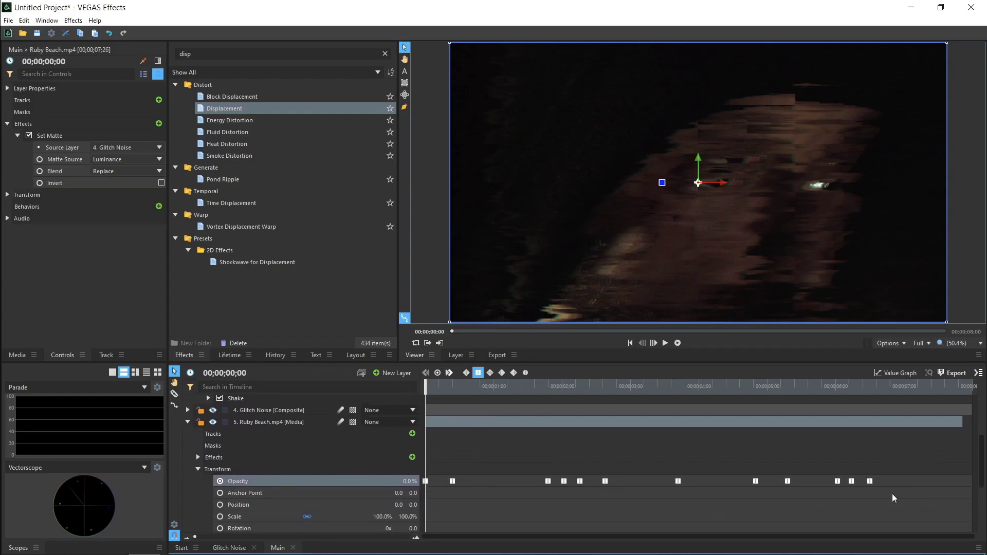
right_click(870, 481)
left_click(892, 384)
Step: Paste the copied keyframes onto the New Grade layer's Opacity track
scroll(289, 447, "down", 3)
left_click(261, 452)
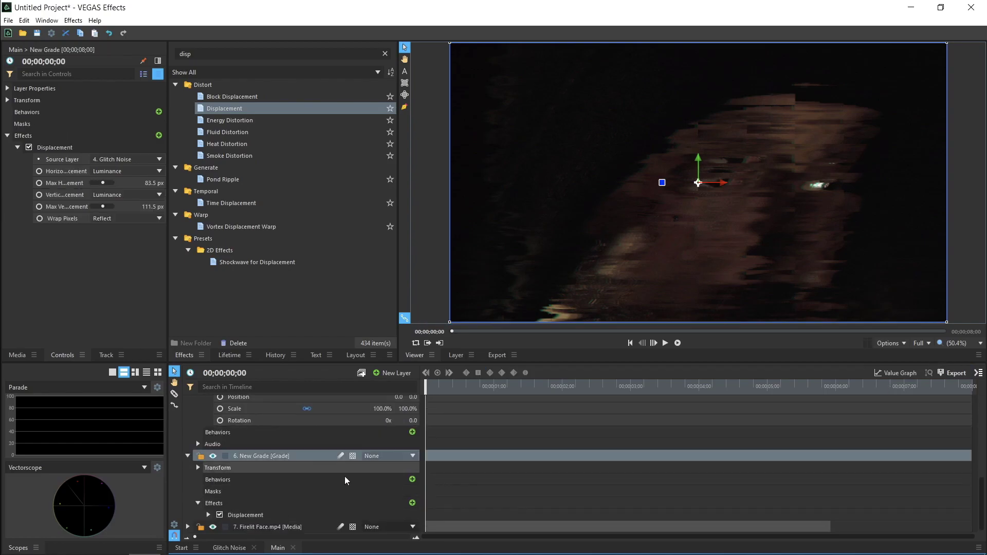
left_click(199, 469)
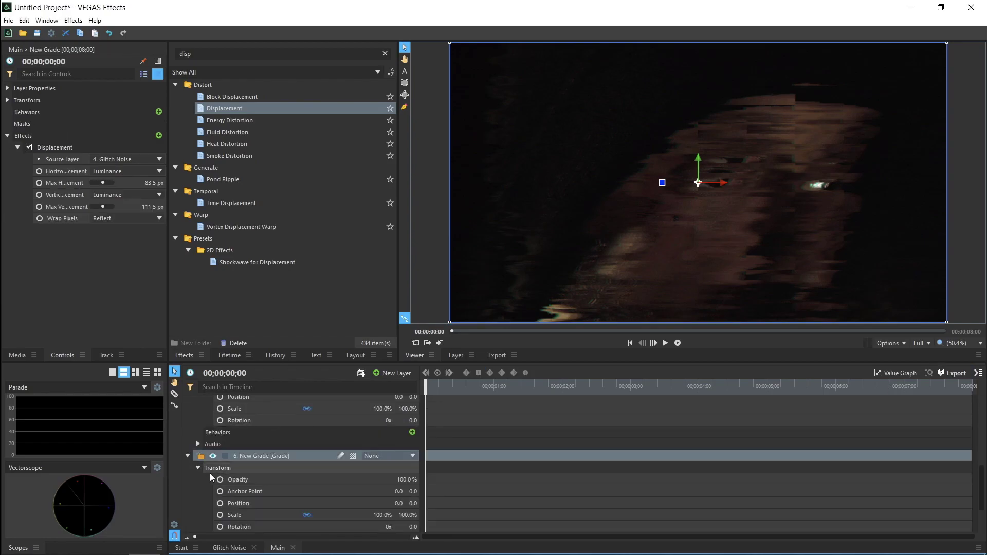
left_click(239, 480)
right_click(445, 481)
left_click(470, 395)
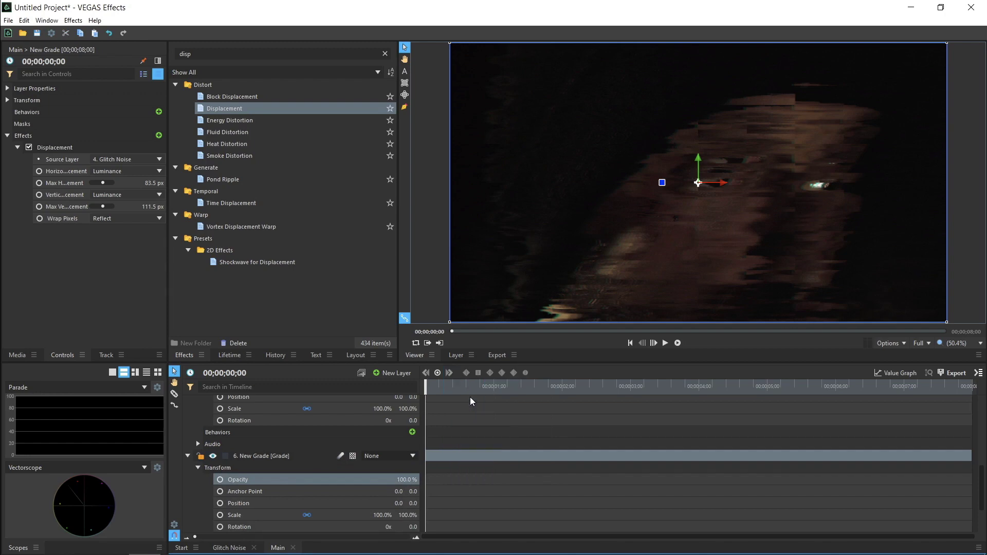